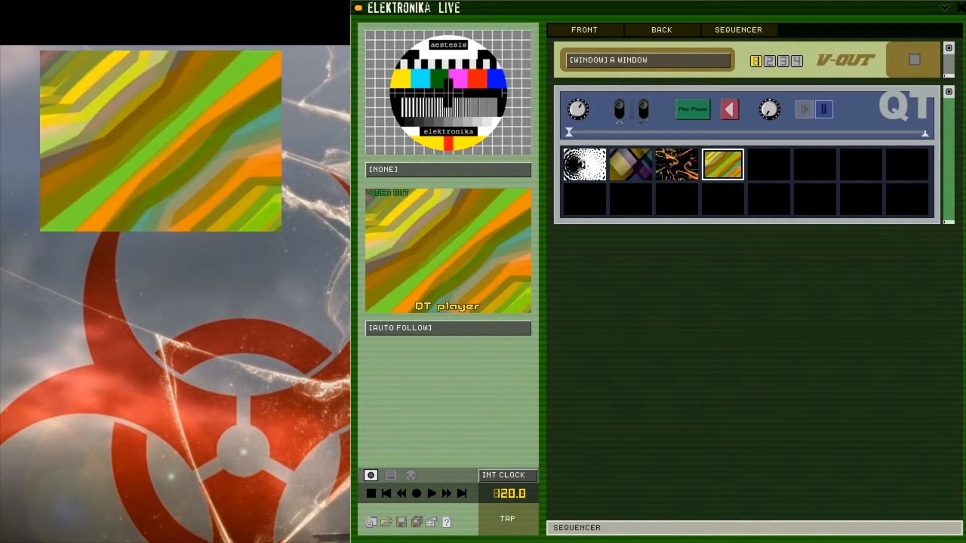
Expand the sequencer panel and add a module track for the QT player module
{"action": "left_click", "coordinate": [742, 31]}
{"action": "left_click", "coordinate": [734, 28]}
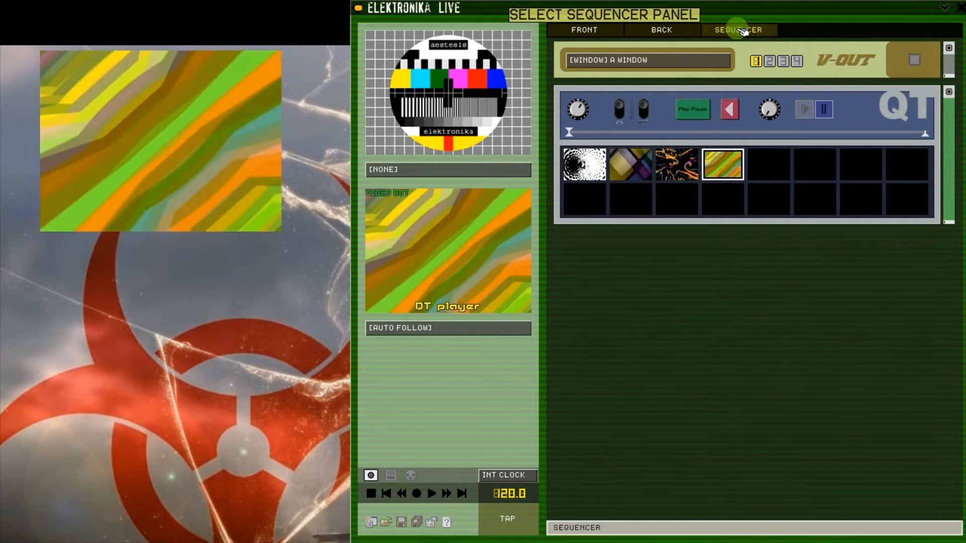
{"action": "left_click_drag", "start_coordinate": [754, 524], "coordinate": [762, 360]}
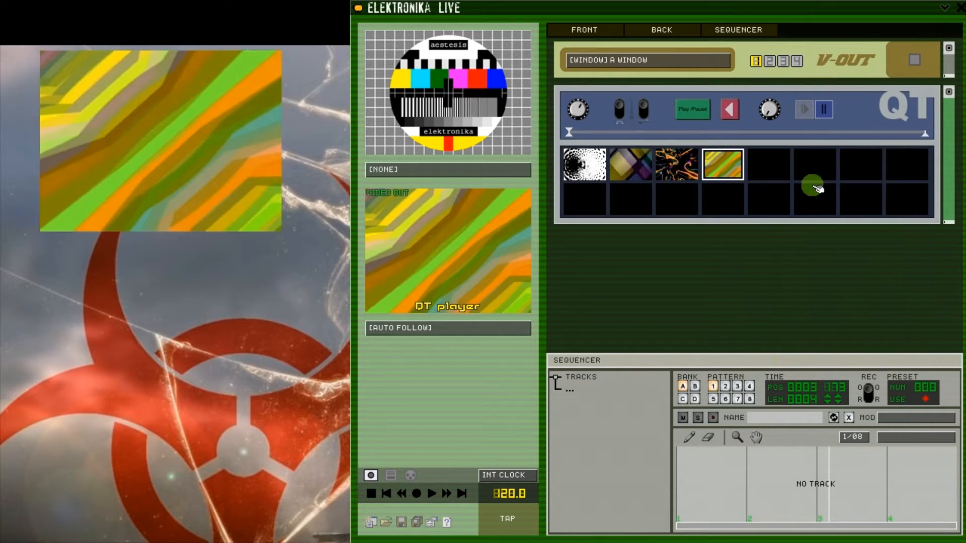
{"action": "right_click", "coordinate": [882, 112]}
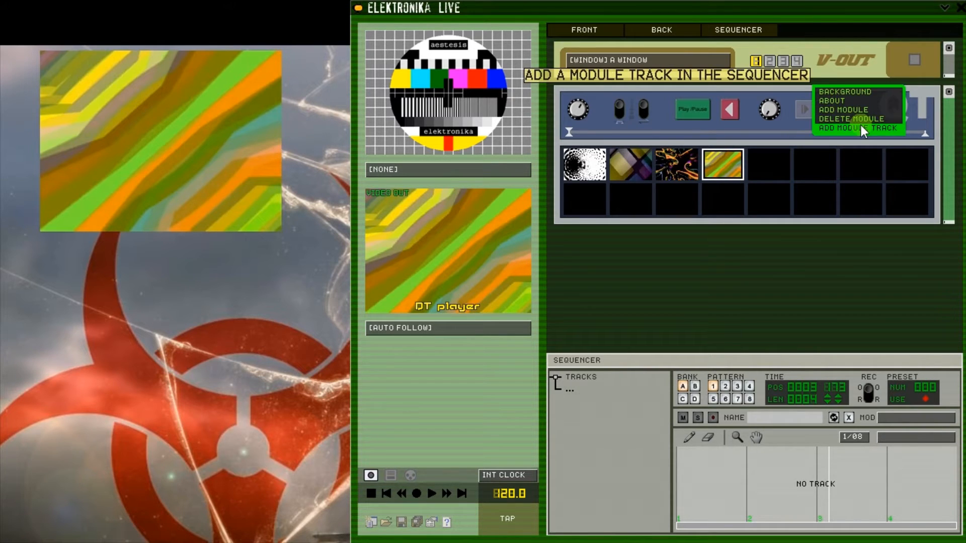
{"action": "left_click", "coordinate": [861, 127]}
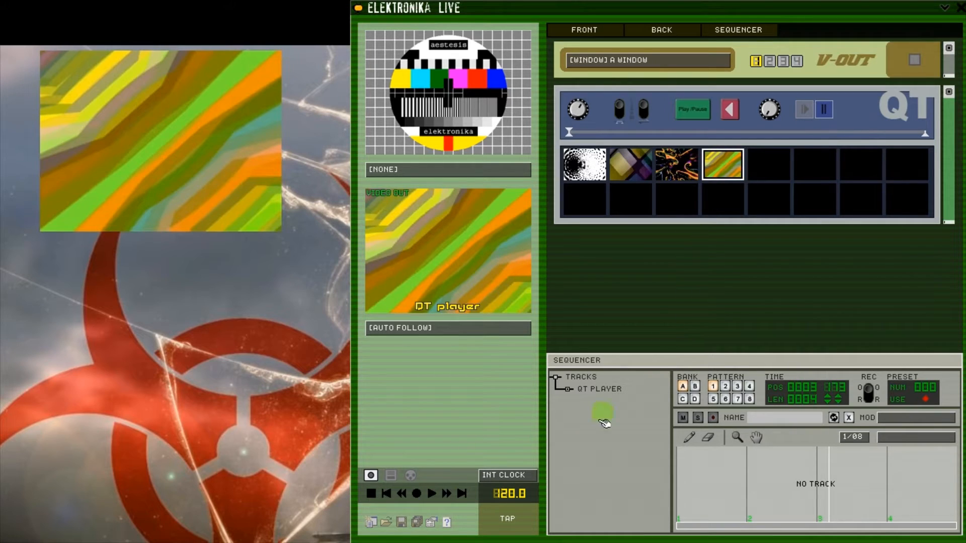
Expand the QT PLAYER tracks and draw a wavy automation curve with the pencil across the whole RANDOM track
{"action": "left_click", "coordinate": [570, 390]}
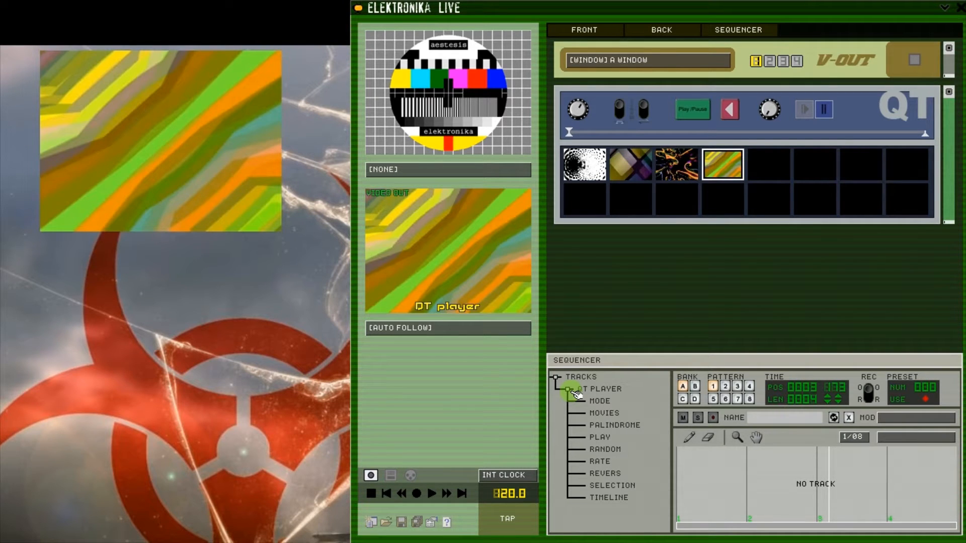
{"action": "left_click", "coordinate": [613, 450]}
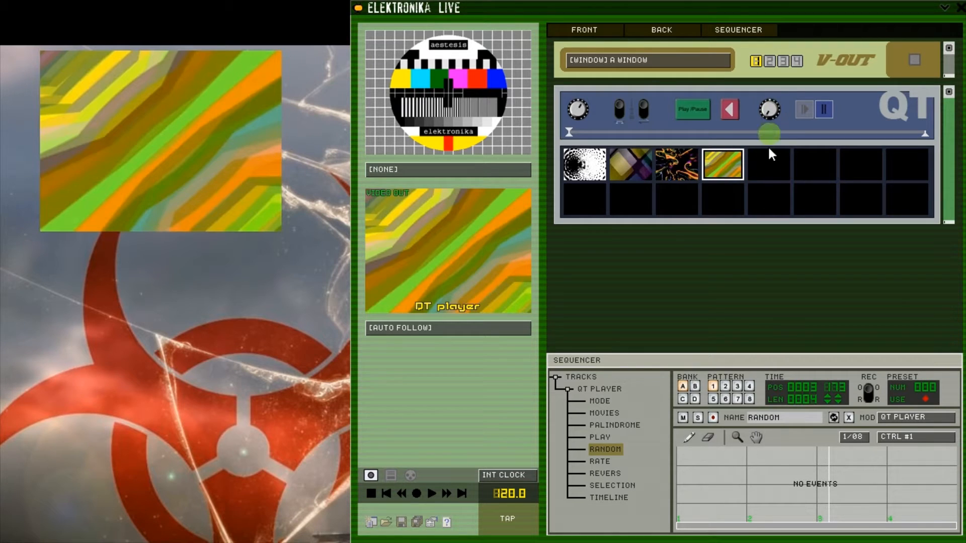
{"action": "left_click", "coordinate": [689, 439]}
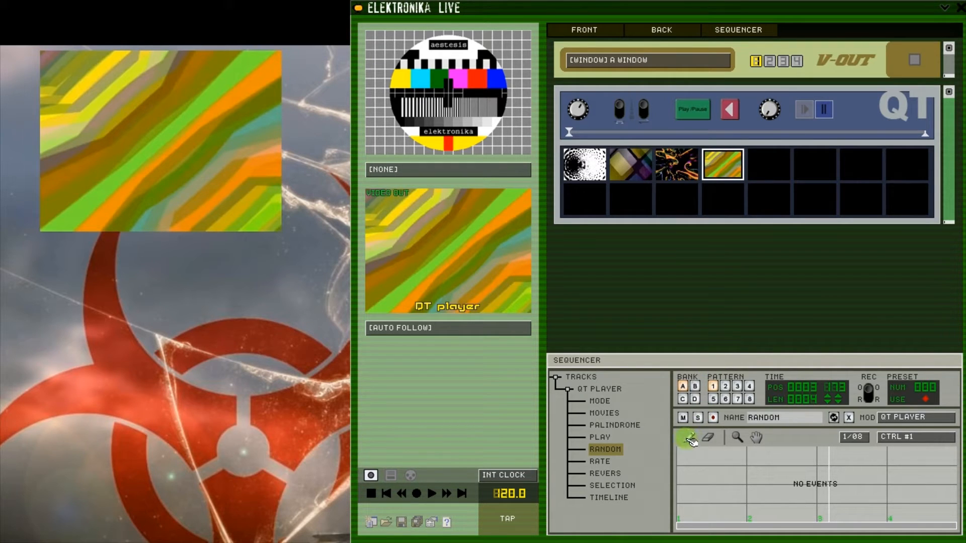
{"action": "mouse_move", "coordinate": [694, 519]}
{"action": "left_mouse_down"}
{"action": "mouse_move", "coordinate": [711, 491]}
{"action": "mouse_move", "coordinate": [776, 487]}
{"action": "mouse_move", "coordinate": [821, 459]}
{"action": "mouse_move", "coordinate": [893, 502]}
{"action": "mouse_move", "coordinate": [945, 445]}
{"action": "left_mouse_up"}
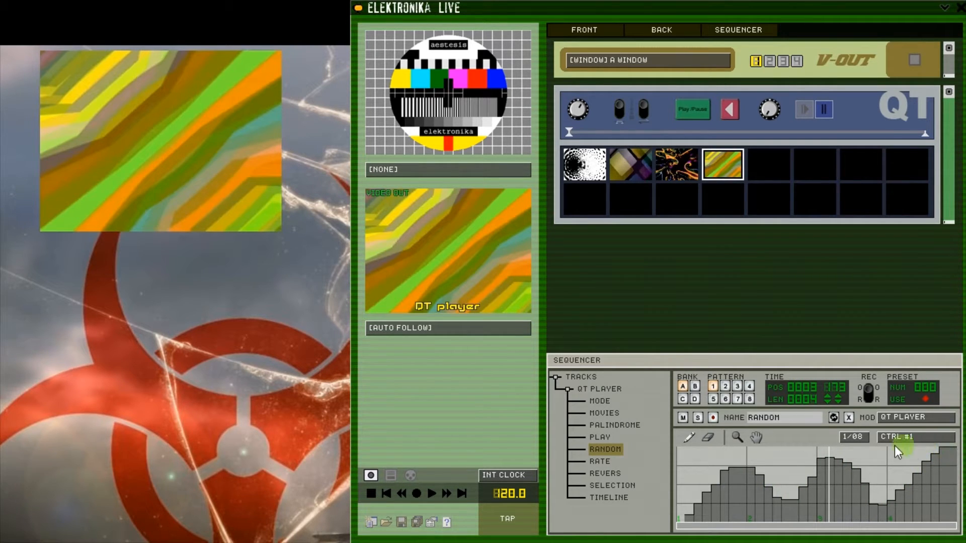
Set the drawing resolution to 1/16 and redraw the RANDOM curve over the first two bars
{"action": "left_click", "coordinate": [864, 436]}
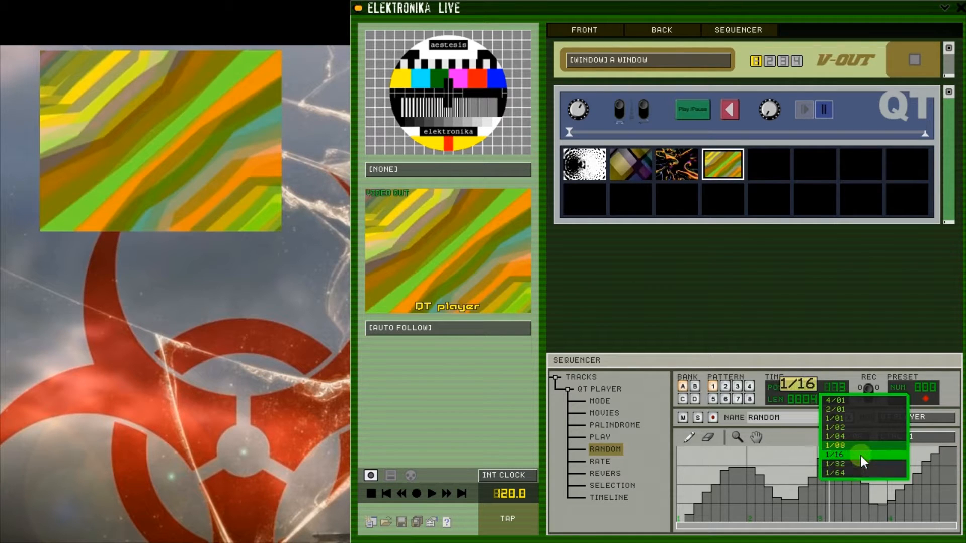
{"action": "left_click", "coordinate": [860, 455]}
{"action": "mouse_move", "coordinate": [686, 513]}
{"action": "left_mouse_down"}
{"action": "mouse_move", "coordinate": [711, 491]}
{"action": "mouse_move", "coordinate": [782, 496]}
{"action": "mouse_move", "coordinate": [819, 469]}
{"action": "left_mouse_up"}
Draw a flat block at 2/01 resolution over bars 3 and 4, and redraw bar 4 as a finer 1/16 curve
{"action": "left_click", "coordinate": [854, 438]}
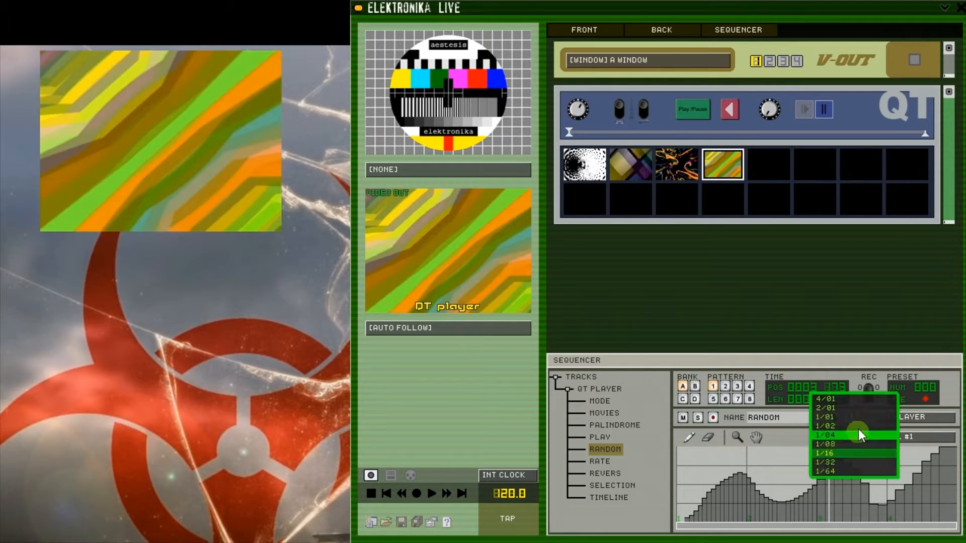
{"action": "left_click", "coordinate": [853, 405]}
{"action": "mouse_move", "coordinate": [855, 492]}
{"action": "left_mouse_down"}
{"action": "mouse_move", "coordinate": [894, 459]}
{"action": "mouse_move", "coordinate": [943, 481]}
{"action": "left_mouse_up"}
{"action": "left_click", "coordinate": [856, 436]}
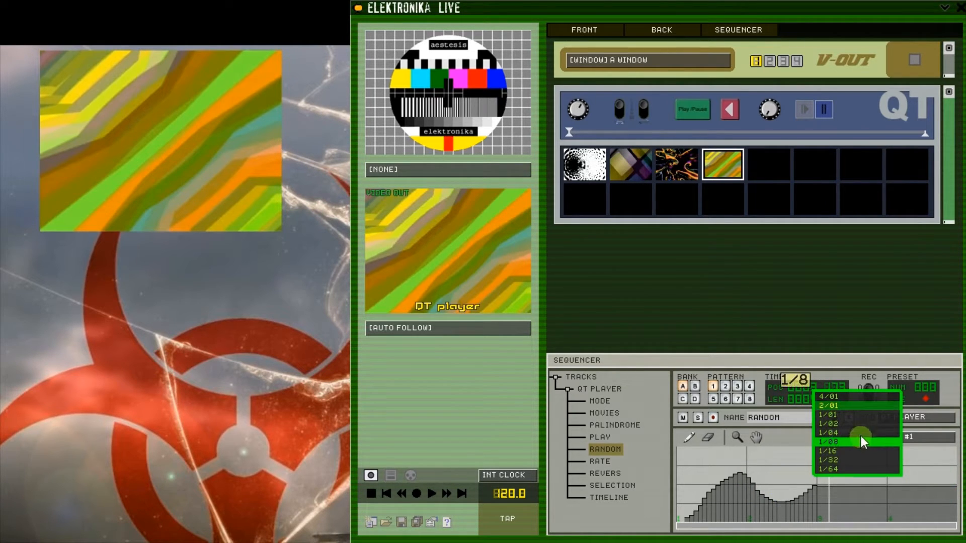
{"action": "left_click", "coordinate": [859, 450]}
{"action": "left_click_drag", "start_coordinate": [886, 492], "coordinate": [948, 444]}
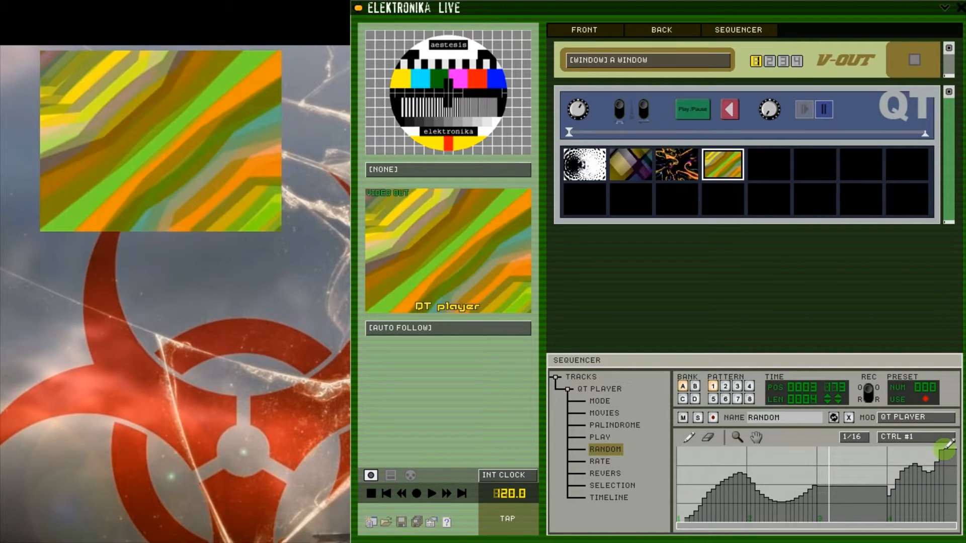
Erase the events in the middle of the RANDOM curve and play the pattern
{"action": "left_click", "coordinate": [709, 437]}
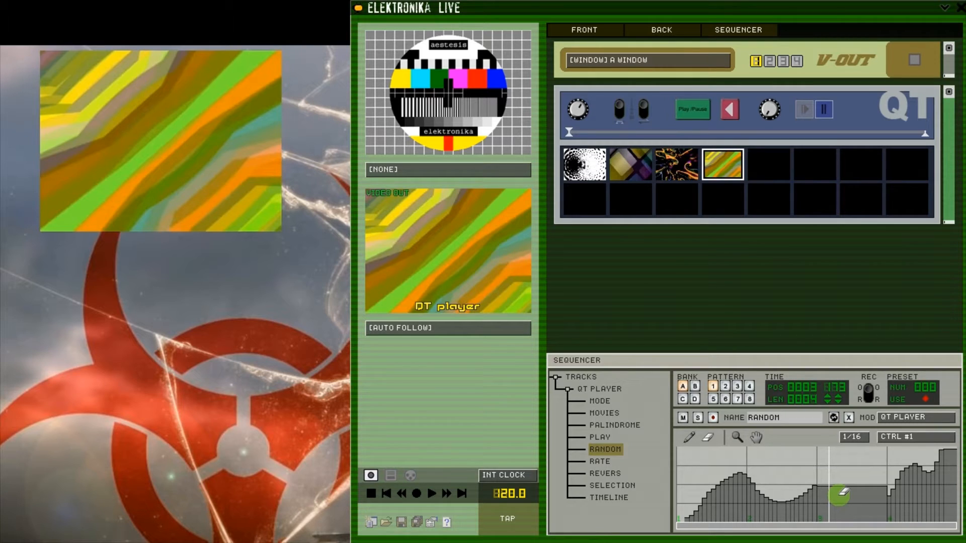
{"action": "mouse_move", "coordinate": [823, 503]}
{"action": "left_mouse_down"}
{"action": "mouse_move", "coordinate": [740, 496]}
{"action": "mouse_move", "coordinate": [777, 473]}
{"action": "left_mouse_up"}
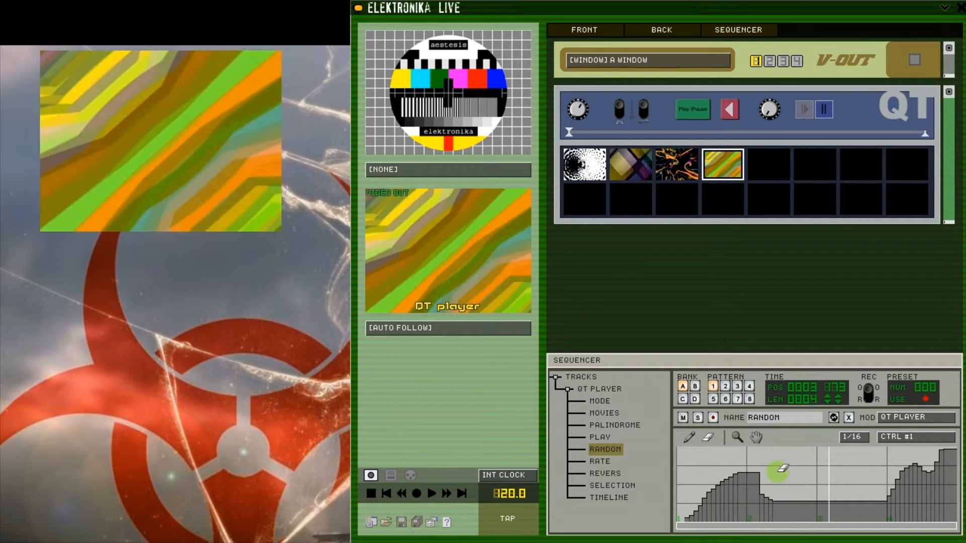
{"action": "left_click_drag", "start_coordinate": [777, 470], "coordinate": [737, 475]}
{"action": "left_click", "coordinate": [431, 494]}
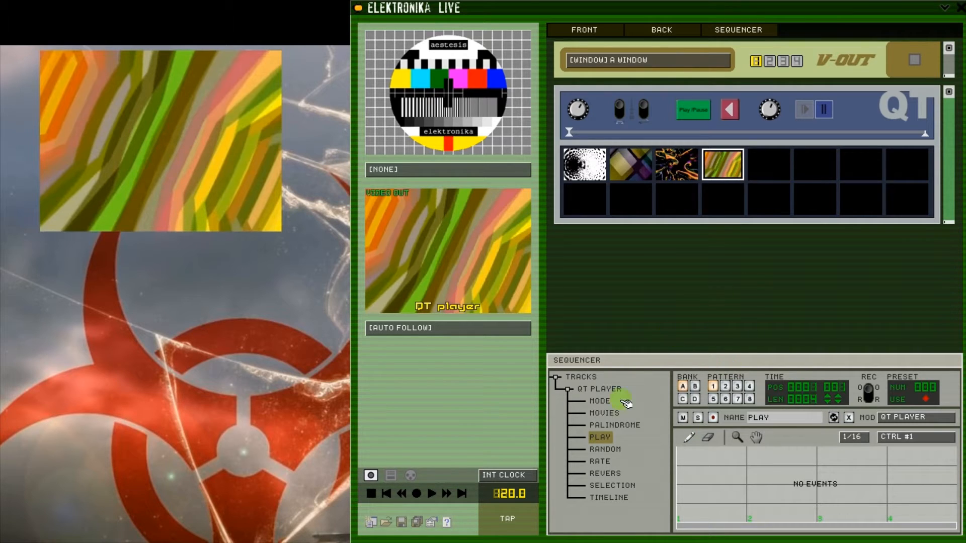
Record movements of the QT player's random knob on the armed RANDOM track while the sequencer plays
{"action": "left_click", "coordinate": [778, 110]}
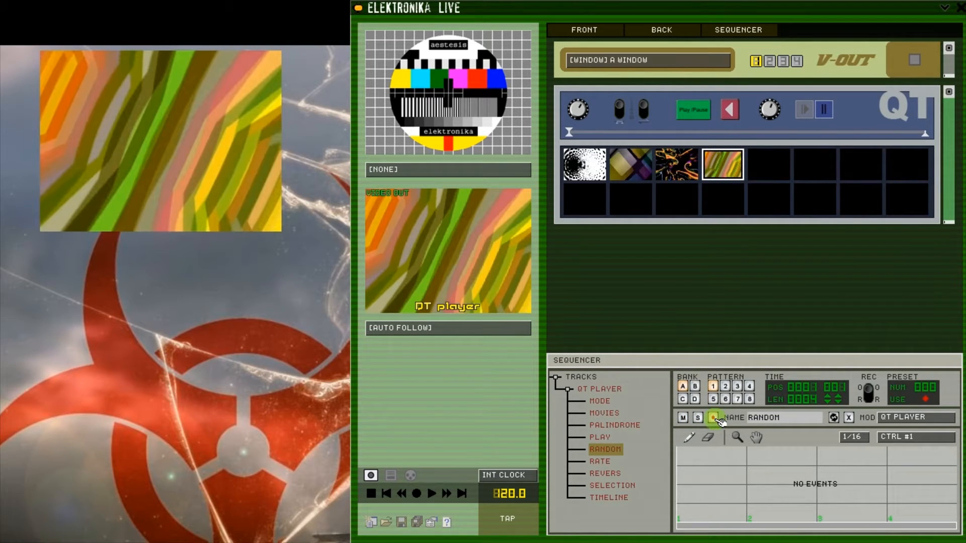
{"action": "left_click", "coordinate": [432, 493]}
{"action": "left_click", "coordinate": [416, 493]}
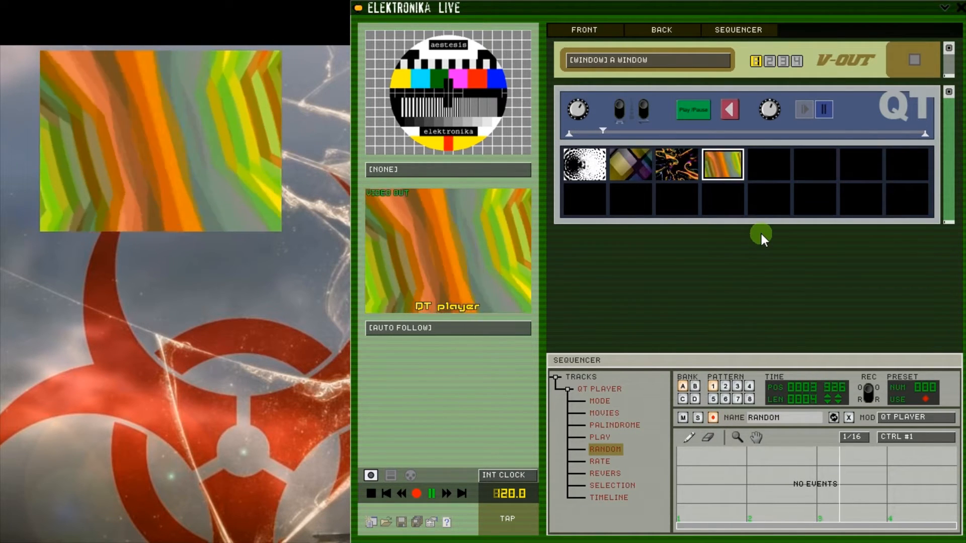
{"action": "mouse_move", "coordinate": [767, 108]}
{"action": "left_mouse_down"}
{"action": "mouse_move", "coordinate": [771, 86]}
{"action": "mouse_move", "coordinate": [784, 105]}
{"action": "left_mouse_up"}
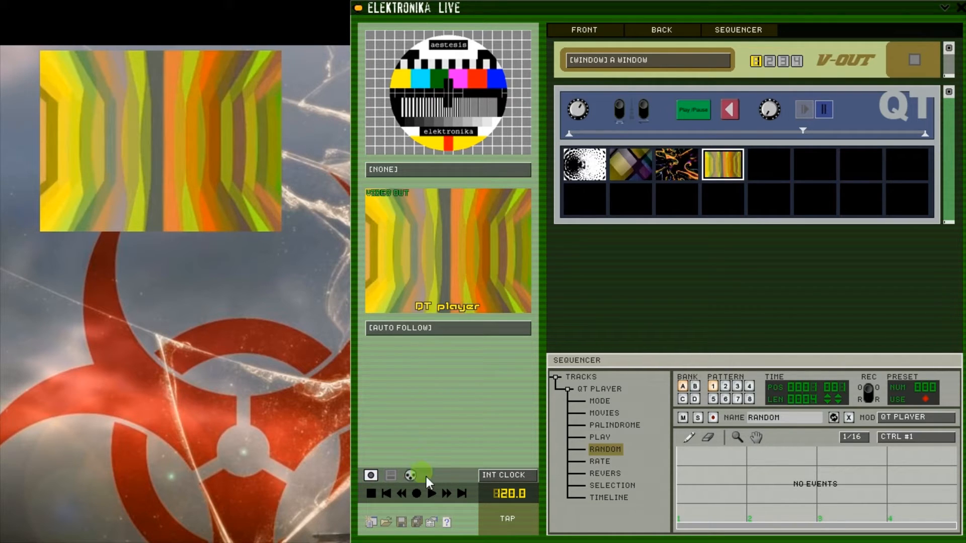
Enable LoopBe Internal MIDI as the MIDI input in the project properties
{"action": "left_click", "coordinate": [432, 522]}
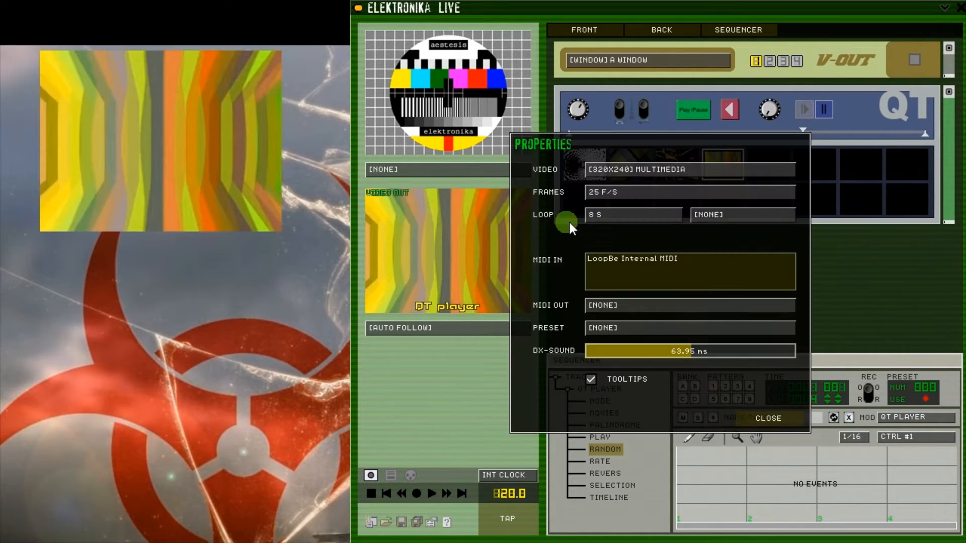
{"action": "left_click", "coordinate": [622, 260]}
{"action": "left_click", "coordinate": [752, 417]}
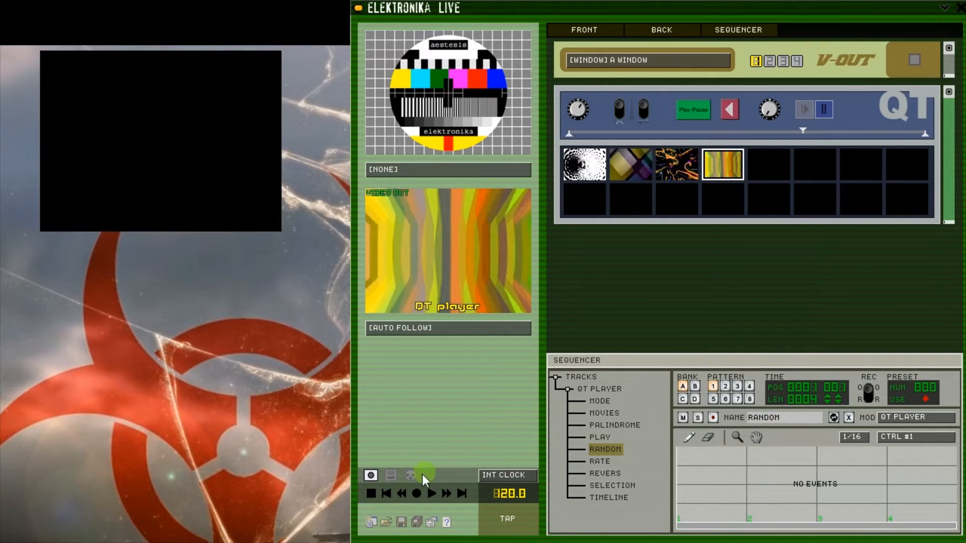
Map the QT player's random knob to control #0 on channel 1 from Bome's Mouse Keyboard and try the mapped controller
{"action": "left_click", "coordinate": [410, 475]}
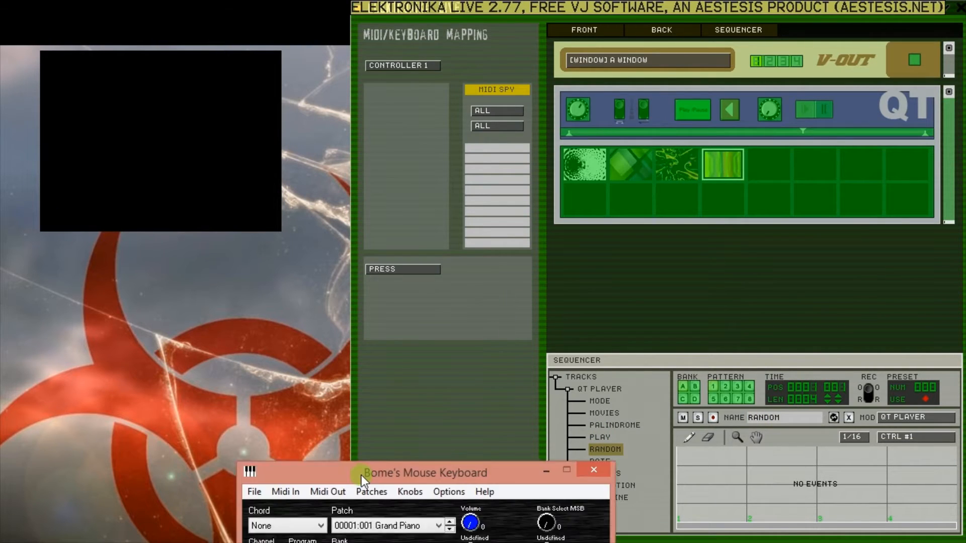
{"action": "left_click", "coordinate": [416, 526]}
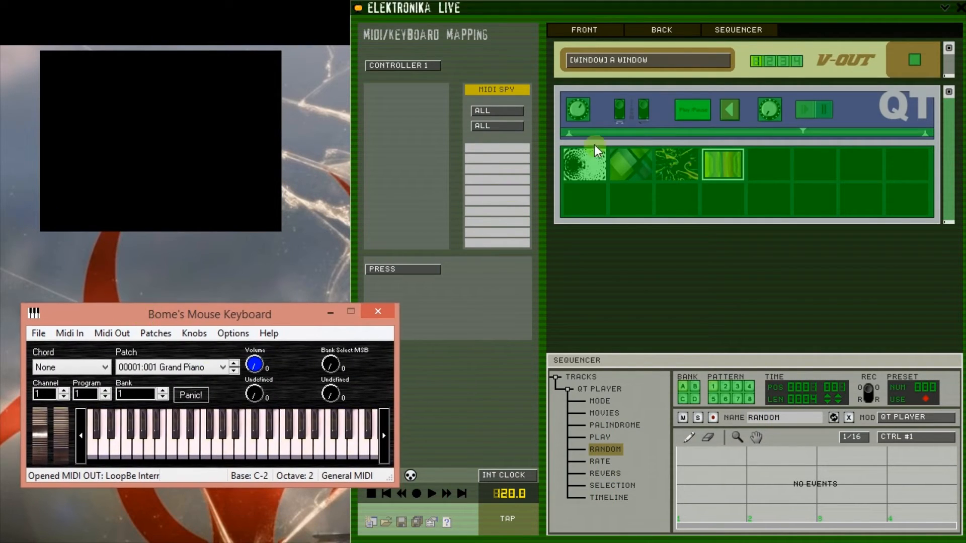
{"action": "left_click", "coordinate": [769, 109]}
{"action": "mouse_move", "coordinate": [248, 401]}
{"action": "left_mouse_down"}
{"action": "mouse_move", "coordinate": [250, 378]}
{"action": "mouse_move", "coordinate": [252, 406]}
{"action": "left_mouse_up"}
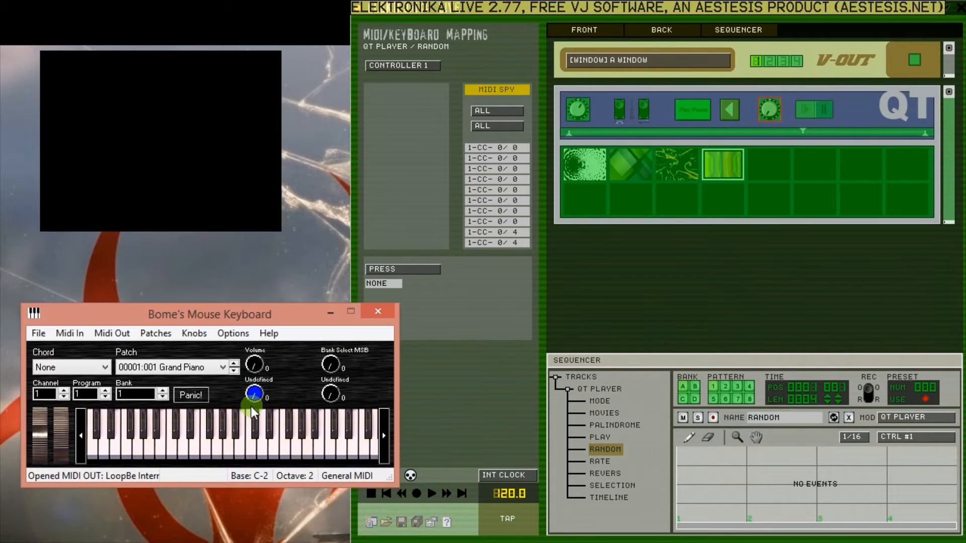
{"action": "left_click", "coordinate": [523, 197]}
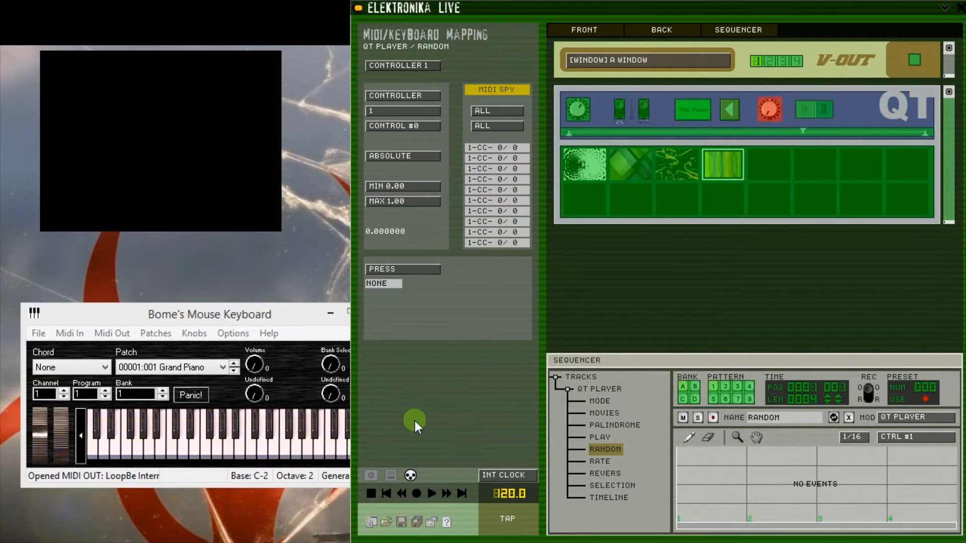
{"action": "left_click", "coordinate": [372, 475]}
{"action": "mouse_move", "coordinate": [257, 394]}
{"action": "left_mouse_down"}
{"action": "mouse_move", "coordinate": [264, 352]}
{"action": "mouse_move", "coordinate": [264, 403]}
{"action": "left_mouse_up"}
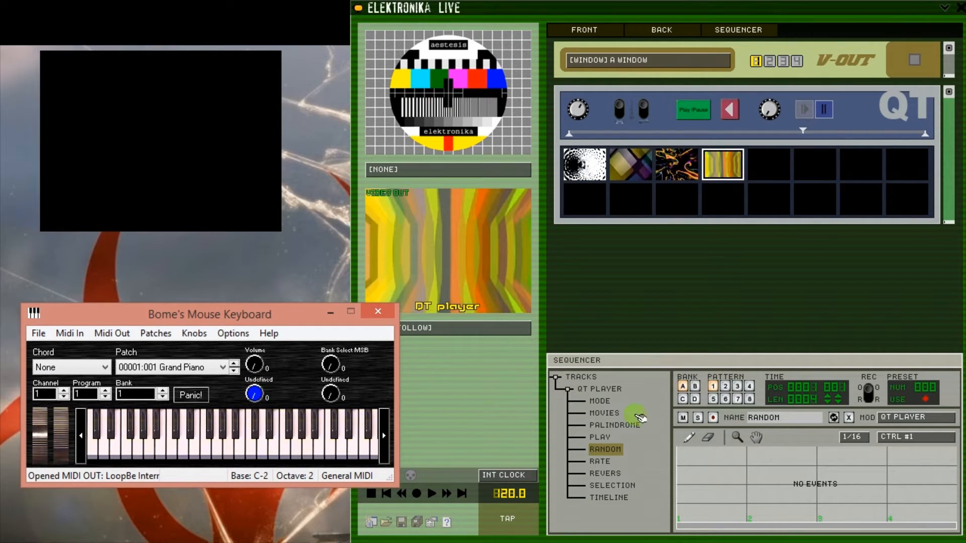
Record the mapped MIDI knob's movements from Bome's Mouse Keyboard on the armed RANDOM track, and move the keyboard window out of view
{"action": "left_click", "coordinate": [779, 112]}
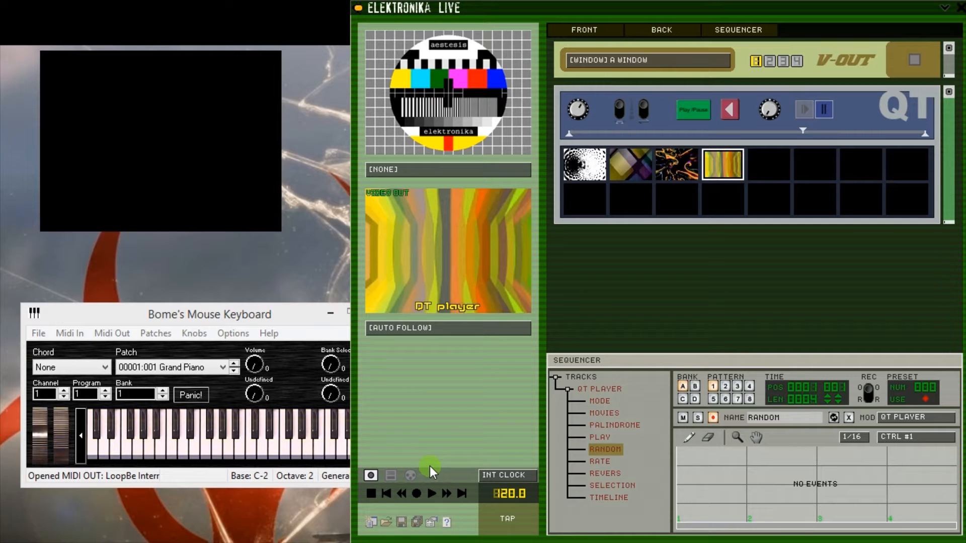
{"action": "left_click", "coordinate": [427, 494]}
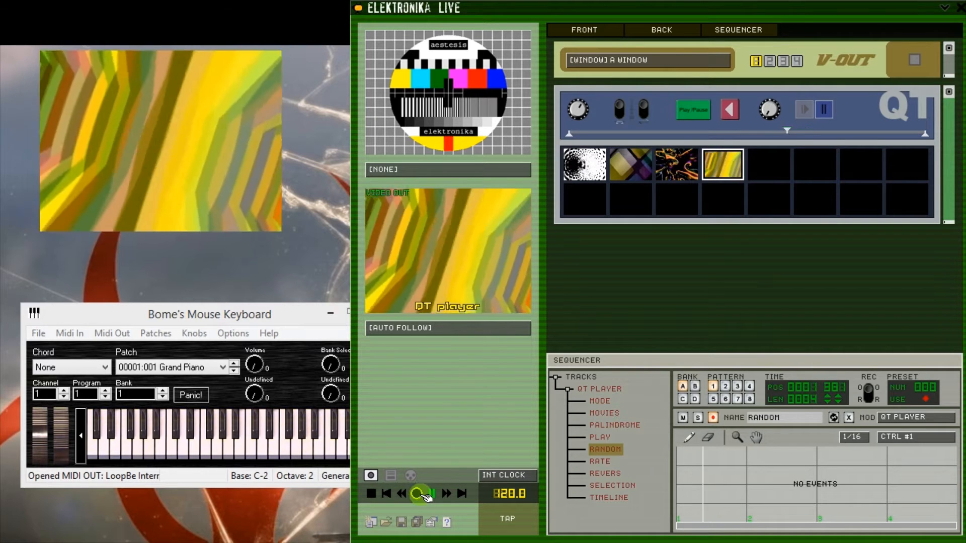
{"action": "left_click", "coordinate": [418, 493]}
{"action": "left_click_drag", "start_coordinate": [255, 391], "coordinate": [233, 327]}
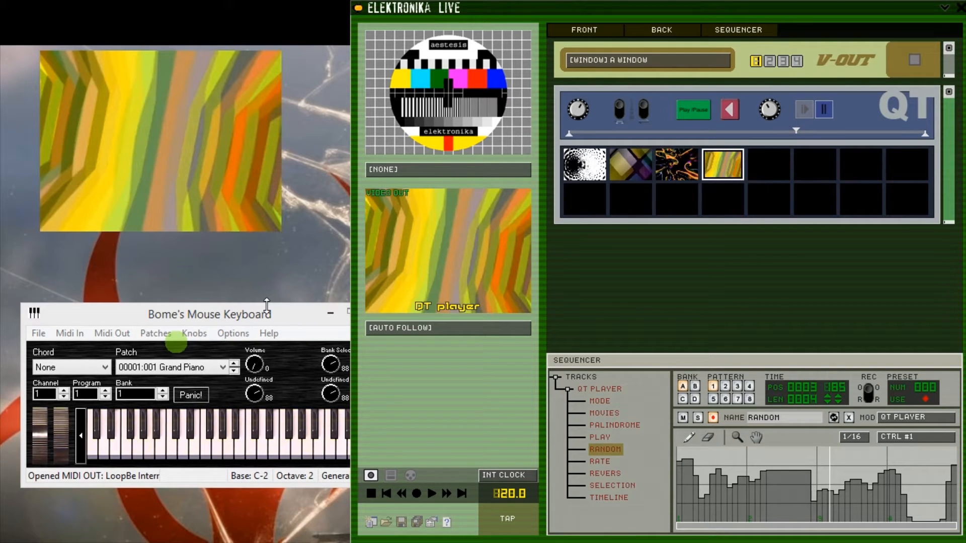
{"action": "left_click_drag", "start_coordinate": [265, 317], "coordinate": [375, 540]}
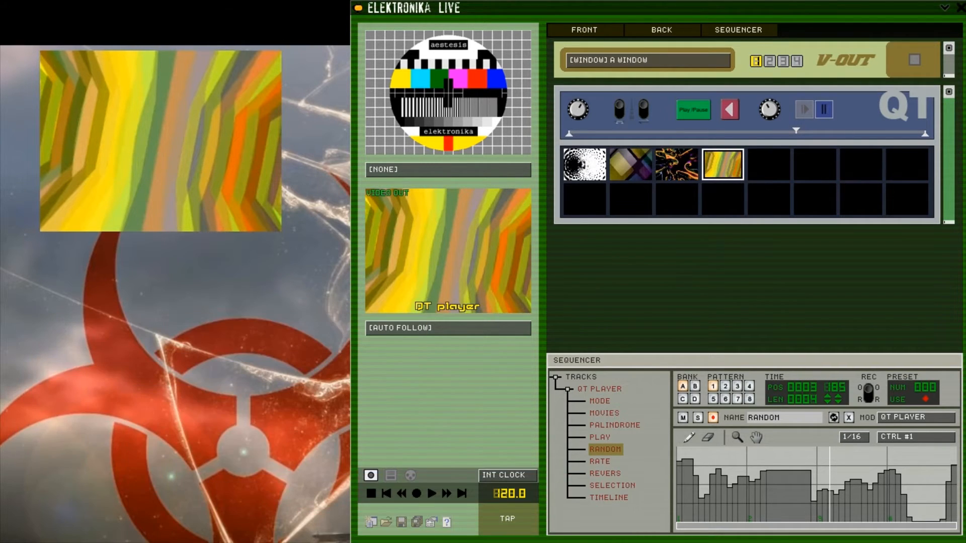
Erase all recorded events from the RANDOM track
{"action": "left_click", "coordinate": [712, 437]}
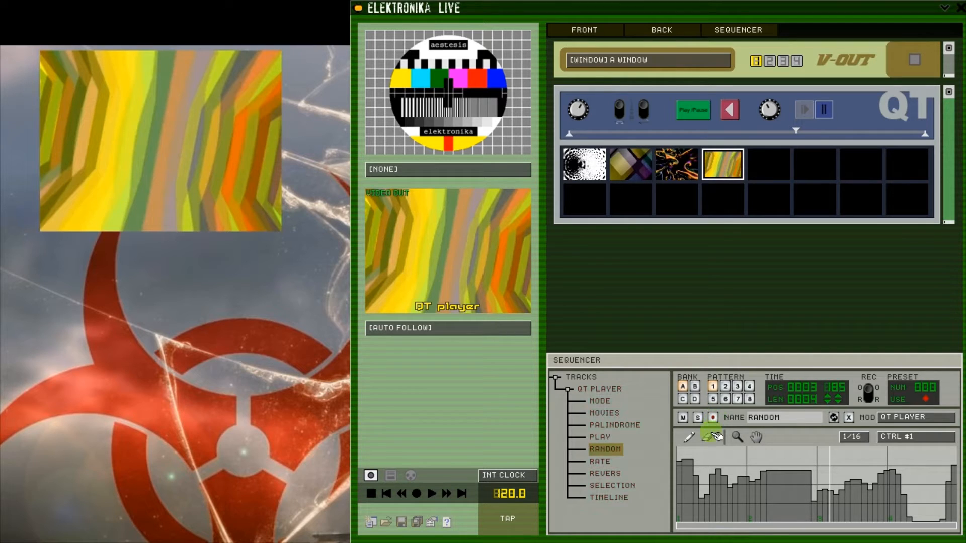
{"action": "mouse_move", "coordinate": [681, 499]}
{"action": "left_mouse_down"}
{"action": "mouse_move", "coordinate": [958, 503]}
{"action": "mouse_move", "coordinate": [654, 501]}
{"action": "left_mouse_up"}
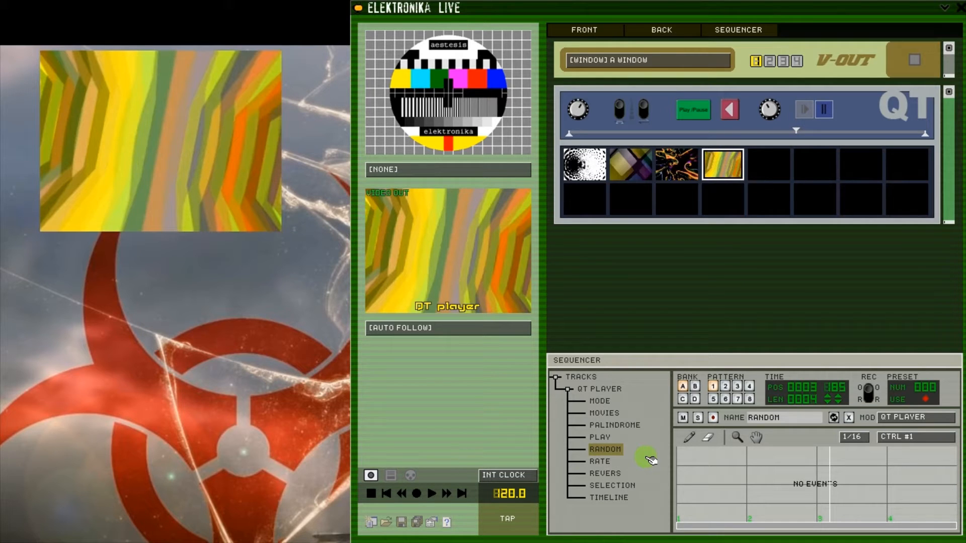
{"action": "right_click", "coordinate": [846, 114]}
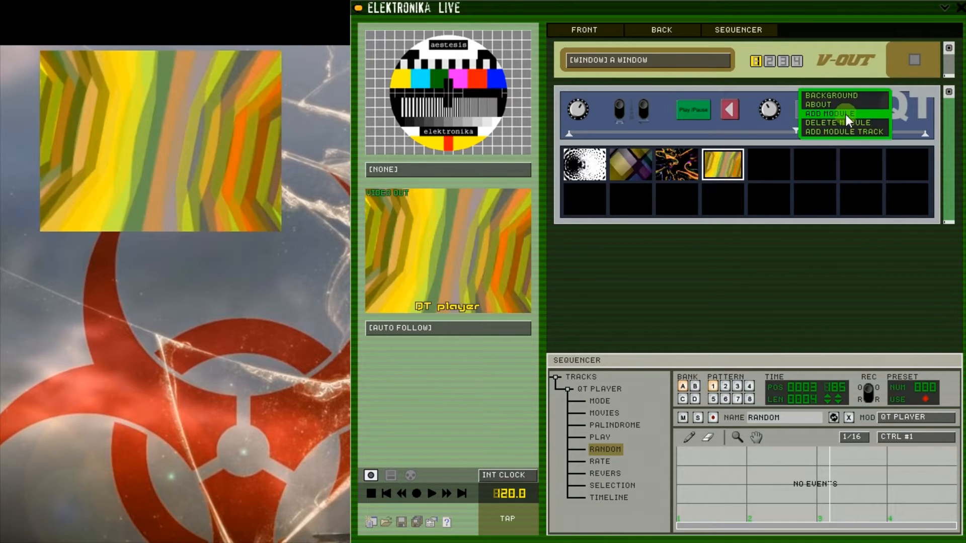
{"action": "left_click", "coordinate": [738, 285]}
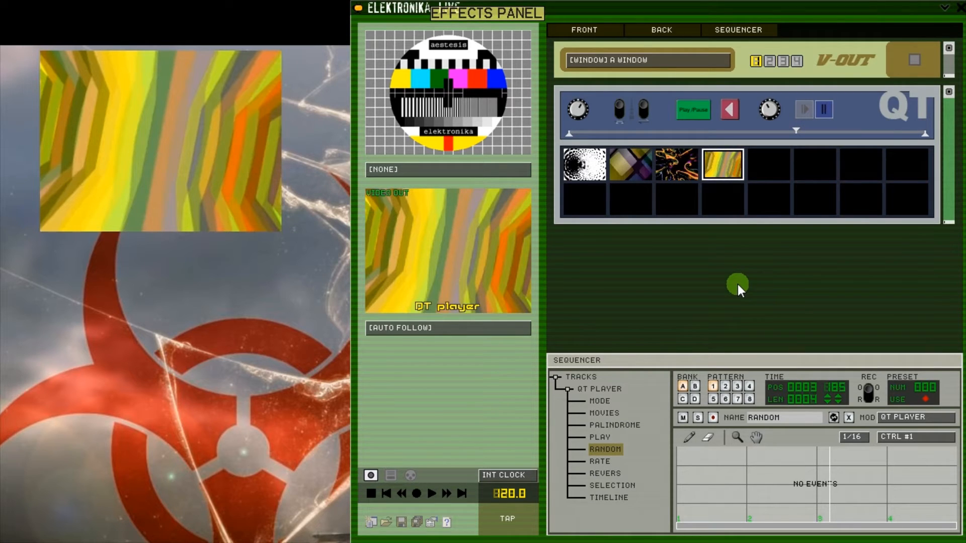
{"action": "left_click", "coordinate": [568, 390]}
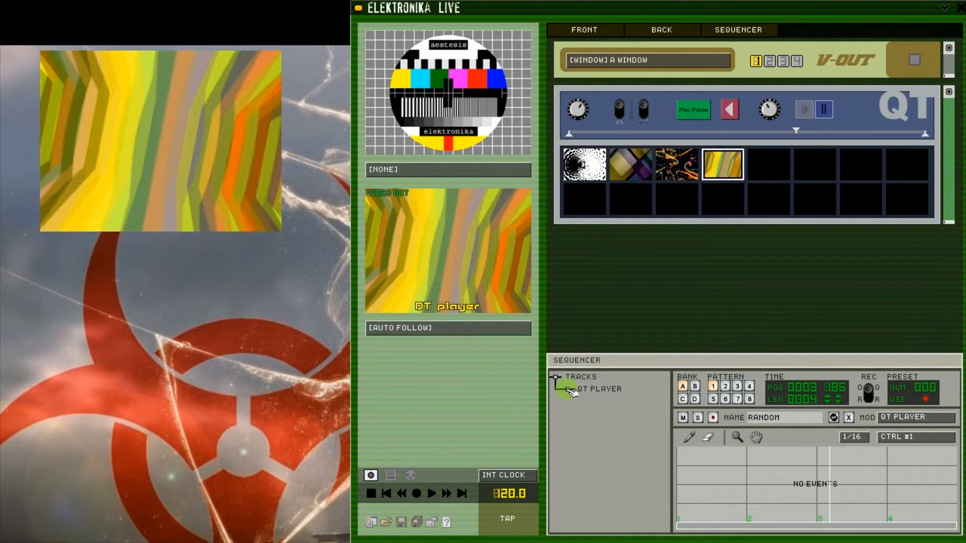
{"action": "left_click", "coordinate": [569, 390]}
Switch the sequencer to pattern 2 in bank A
{"action": "left_click", "coordinate": [725, 387]}
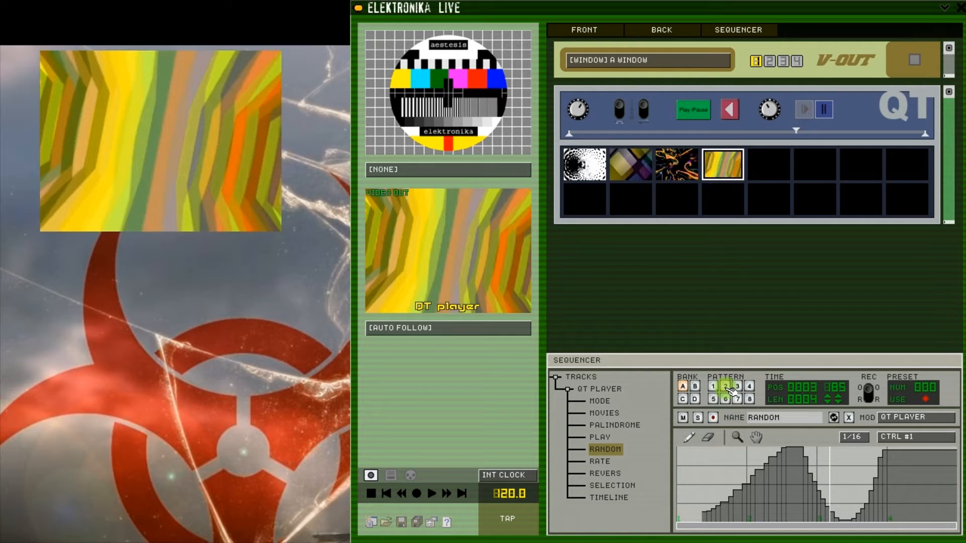
Draw a descending automation curve on the RANDOM track in pattern 2 of bank A, and switch between patterns 1 and 2 to compare them
{"action": "left_click", "coordinate": [725, 386]}
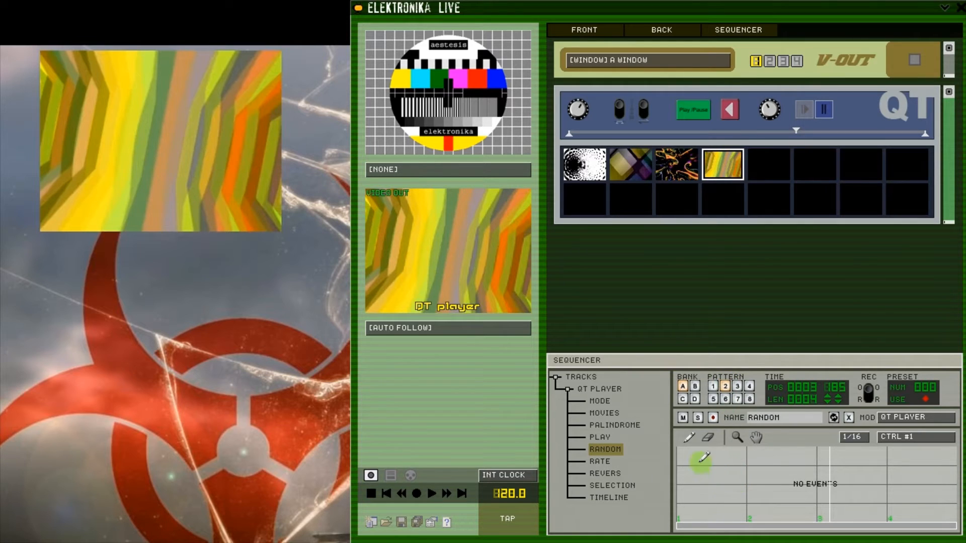
{"action": "left_click_drag", "start_coordinate": [688, 448], "coordinate": [861, 512]}
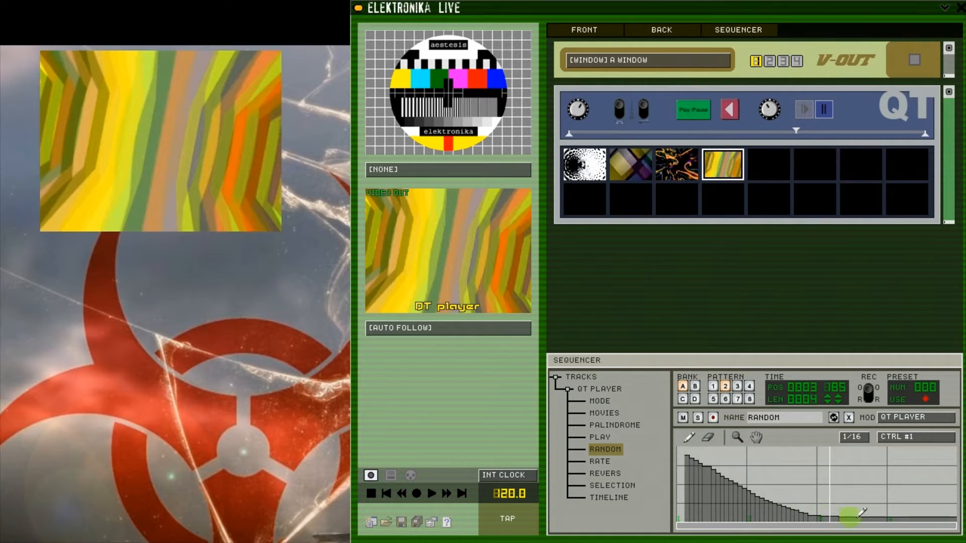
{"action": "left_click", "coordinate": [713, 387]}
{"action": "left_click", "coordinate": [727, 386]}
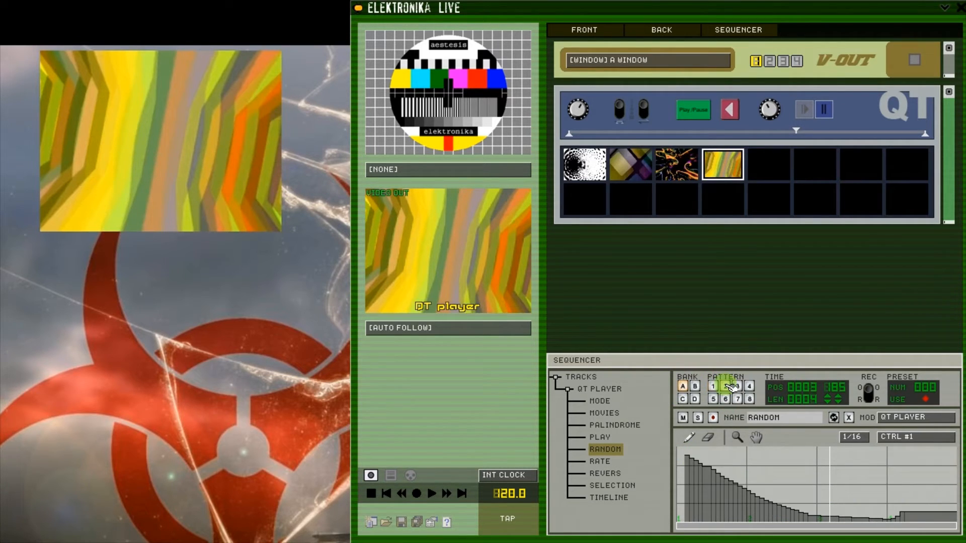
{"action": "key", "text": "F1"}
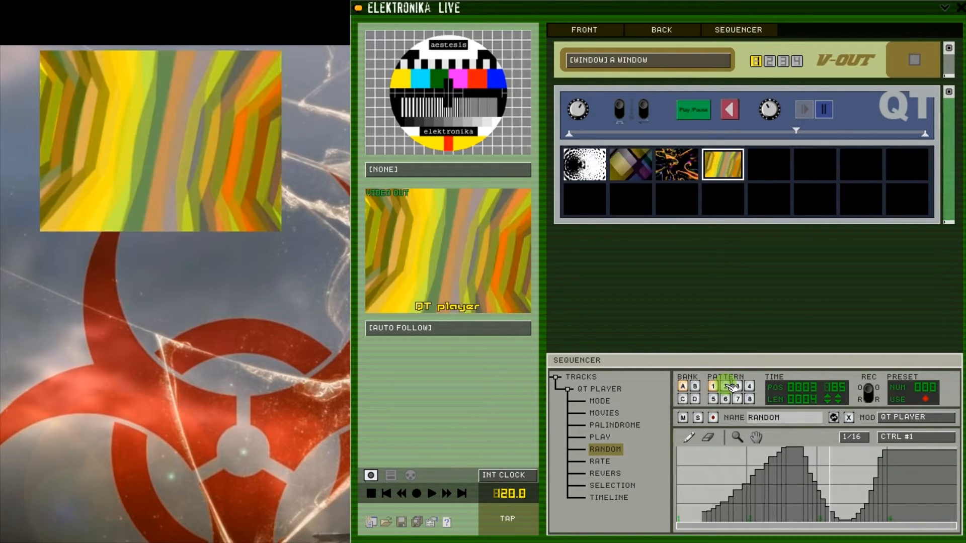
View pattern 1 of bank B and return to pattern 1 of bank A
{"action": "left_click", "coordinate": [694, 387]}
{"action": "left_click", "coordinate": [713, 386]}
{"action": "left_click", "coordinate": [683, 387]}
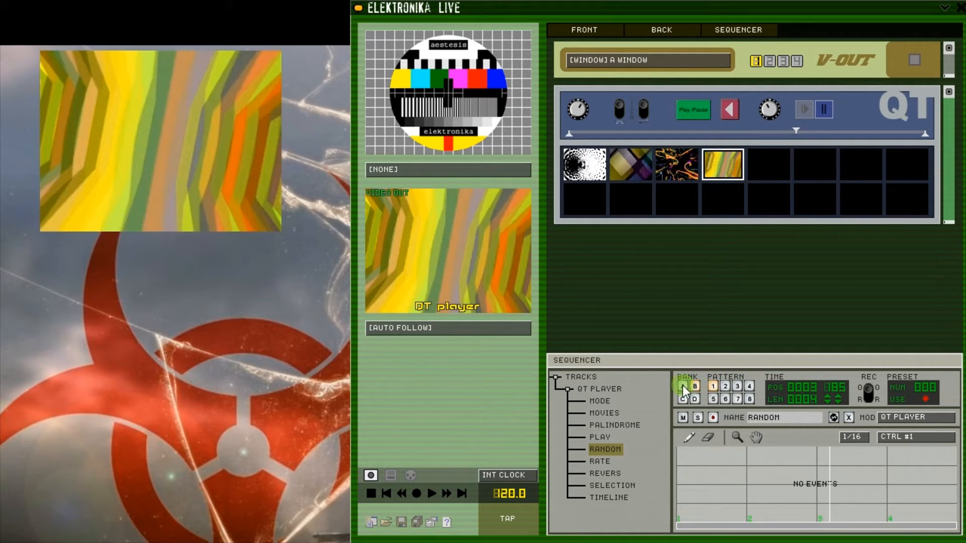
{"action": "left_click", "coordinate": [714, 387]}
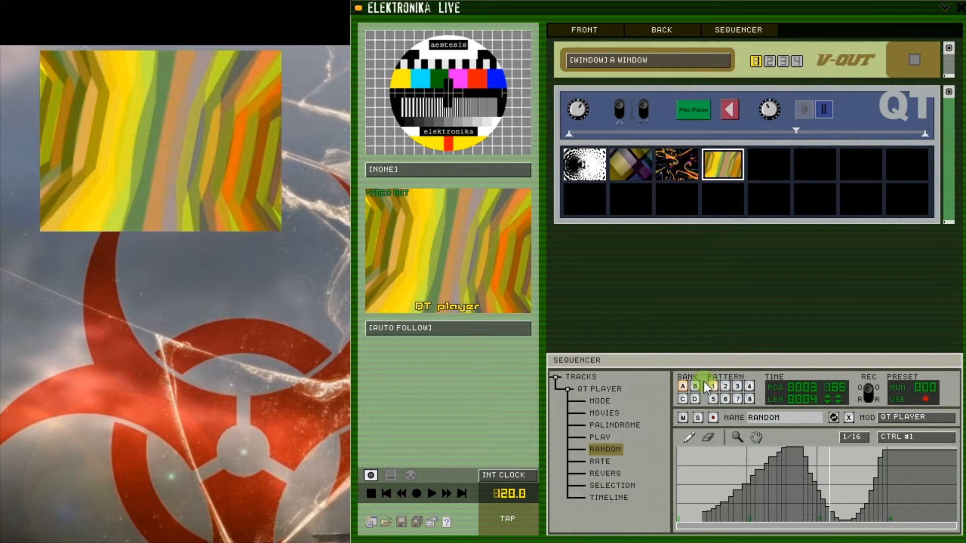
Check which bank and pattern controls can be assigned in the MIDI/keyboard mapping, and leave the mapping view
{"action": "left_click", "coordinate": [411, 474]}
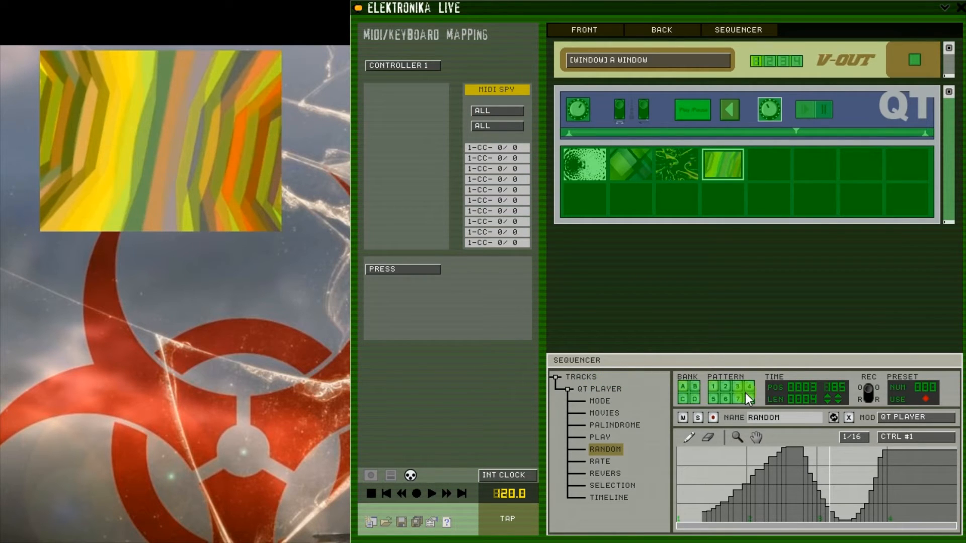
{"action": "left_click", "coordinate": [370, 474]}
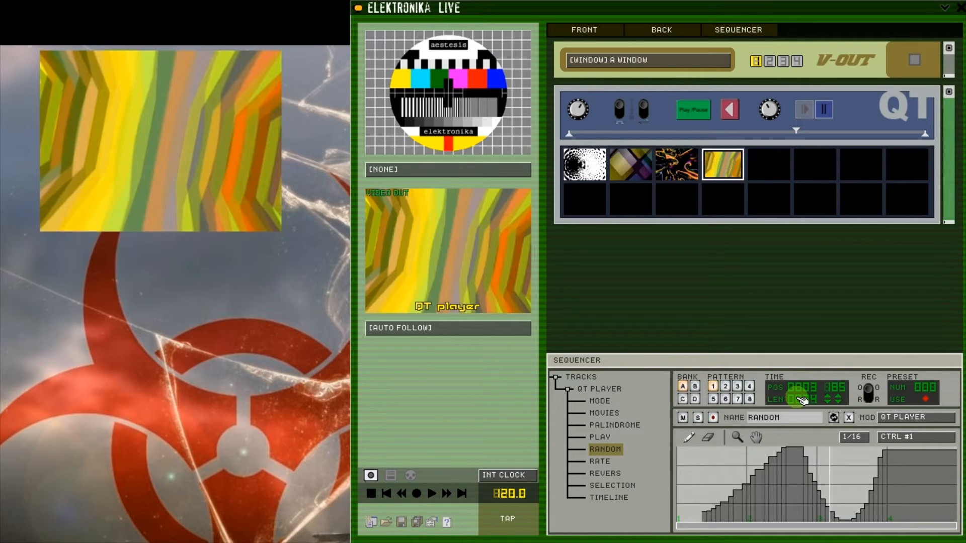
Set the length of pattern 1 in bank A to 16
{"action": "left_click", "coordinate": [828, 398]}
{"action": "left_click", "coordinate": [840, 398]}
{"action": "left_click", "coordinate": [844, 399]}
{"action": "left_click", "coordinate": [839, 402]}
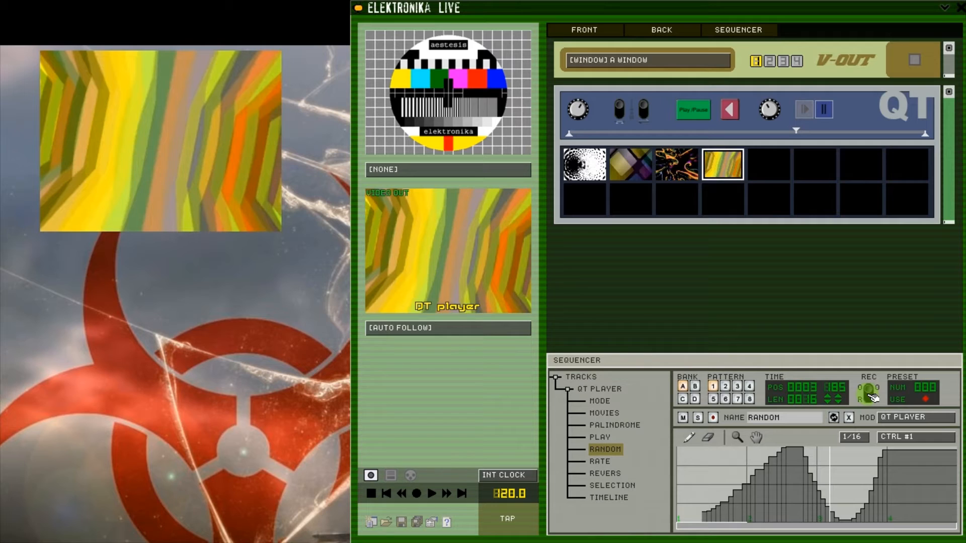
Toggle the sequencer's record mode switch and start playback with recording enabled
{"action": "left_click", "coordinate": [869, 394]}
{"action": "left_click", "coordinate": [868, 393]}
{"action": "left_click", "coordinate": [416, 493]}
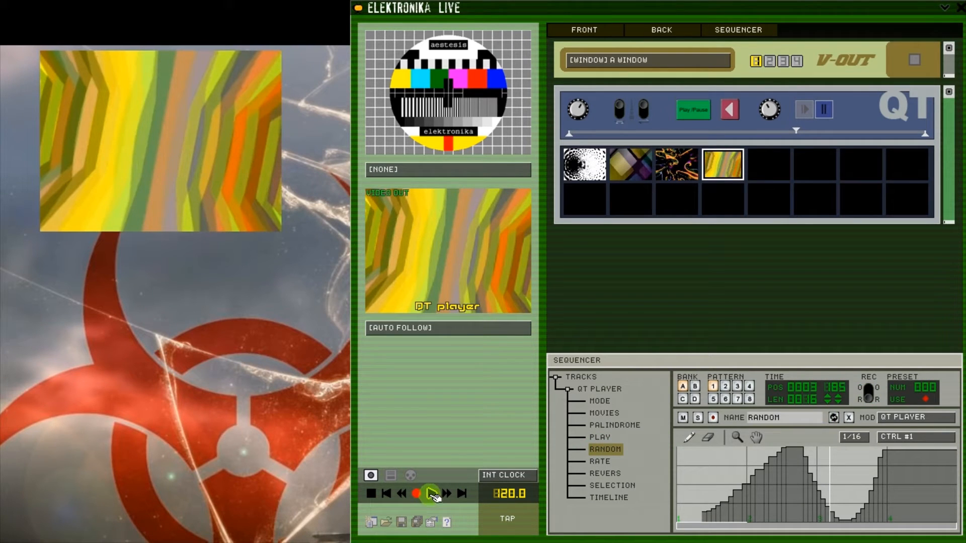
{"action": "left_click", "coordinate": [432, 494]}
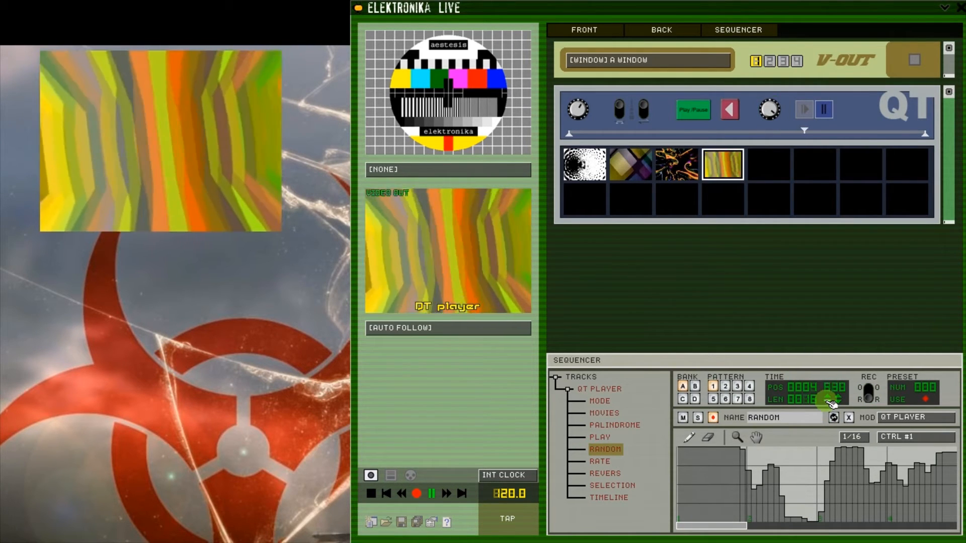
Set the pattern length to 4 and record movements of the QT player's random knob on the armed RANDOM track
{"action": "left_click", "coordinate": [828, 402]}
{"action": "left_click", "coordinate": [828, 401]}
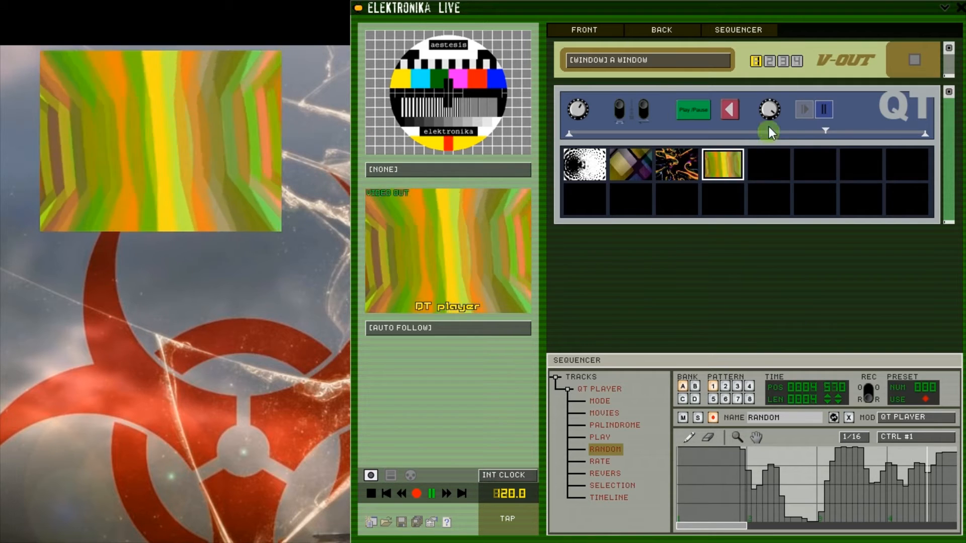
{"action": "mouse_move", "coordinate": [773, 115]}
{"action": "left_mouse_down"}
{"action": "mouse_move", "coordinate": [774, 134]}
{"action": "mouse_move", "coordinate": [779, 107]}
{"action": "mouse_move", "coordinate": [782, 124]}
{"action": "left_mouse_up"}
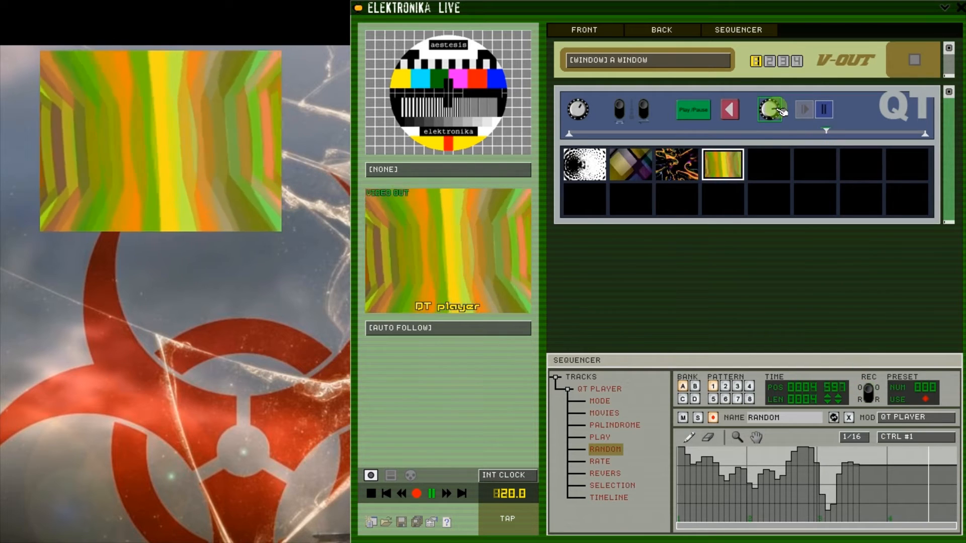
{"action": "left_click_drag", "start_coordinate": [781, 111], "coordinate": [789, 122]}
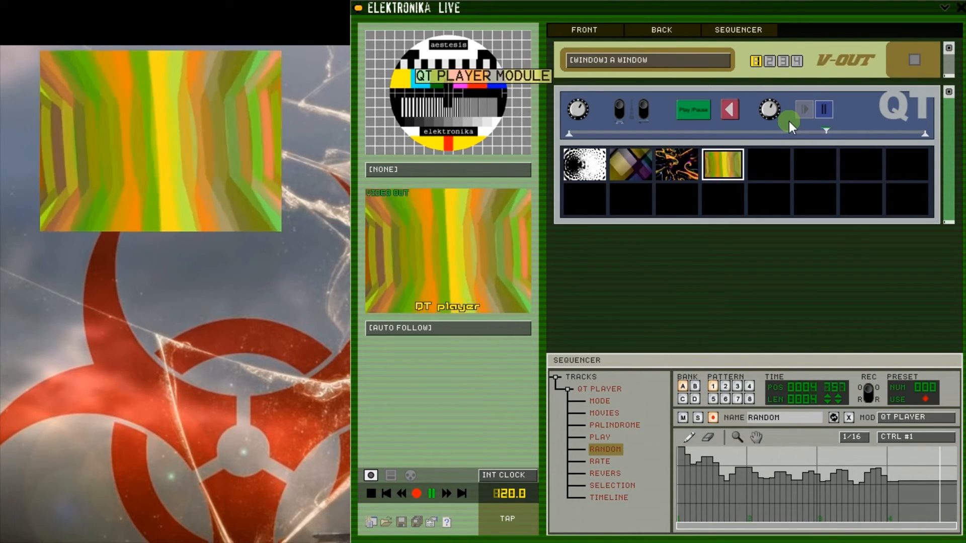
Show the preset list and recall the presets Down and Up alternately, finishing on preset 0, Up
{"action": "left_click", "coordinate": [926, 400]}
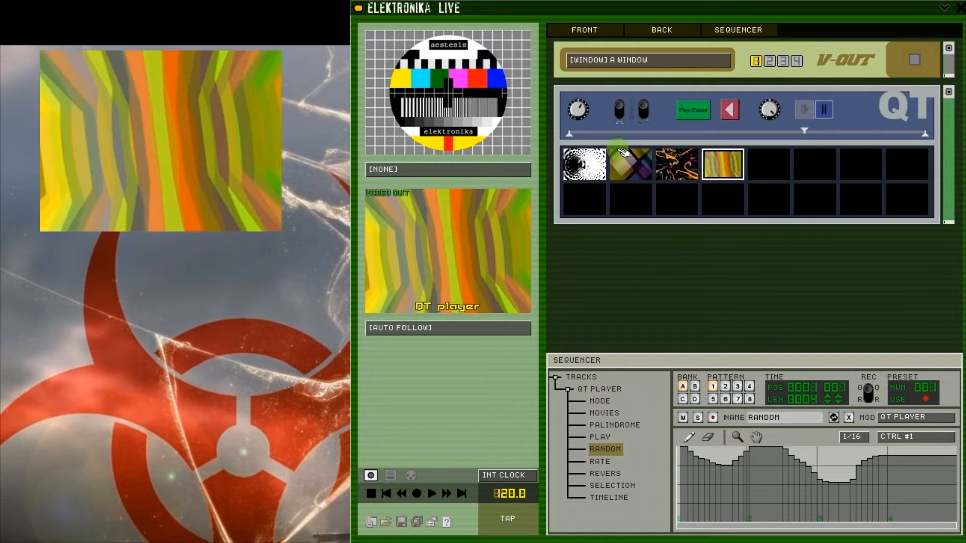
{"action": "left_click", "coordinate": [391, 475]}
{"action": "left_click", "coordinate": [379, 53]}
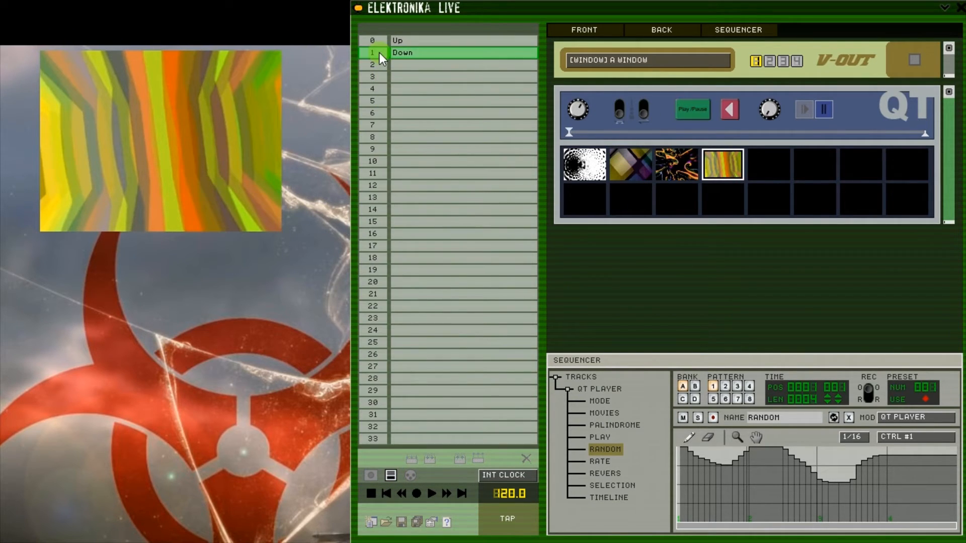
{"action": "left_click", "coordinate": [376, 43]}
{"action": "left_click", "coordinate": [378, 52]}
{"action": "left_click", "coordinate": [378, 40]}
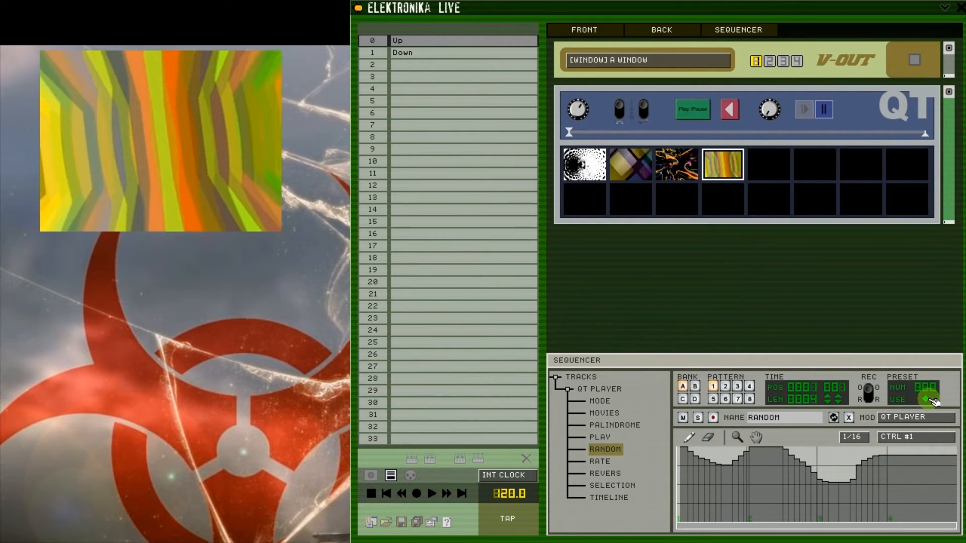
Enable preset use for the pattern, start playback and switch between patterns 1 and 2 to recall their presets
{"action": "left_click", "coordinate": [925, 399]}
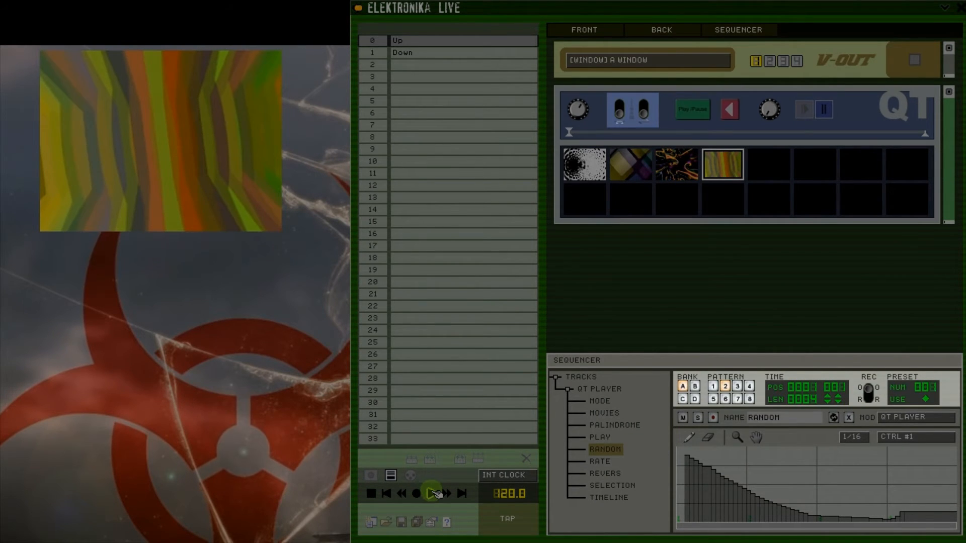
{"action": "left_click", "coordinate": [431, 493]}
{"action": "left_click", "coordinate": [713, 386]}
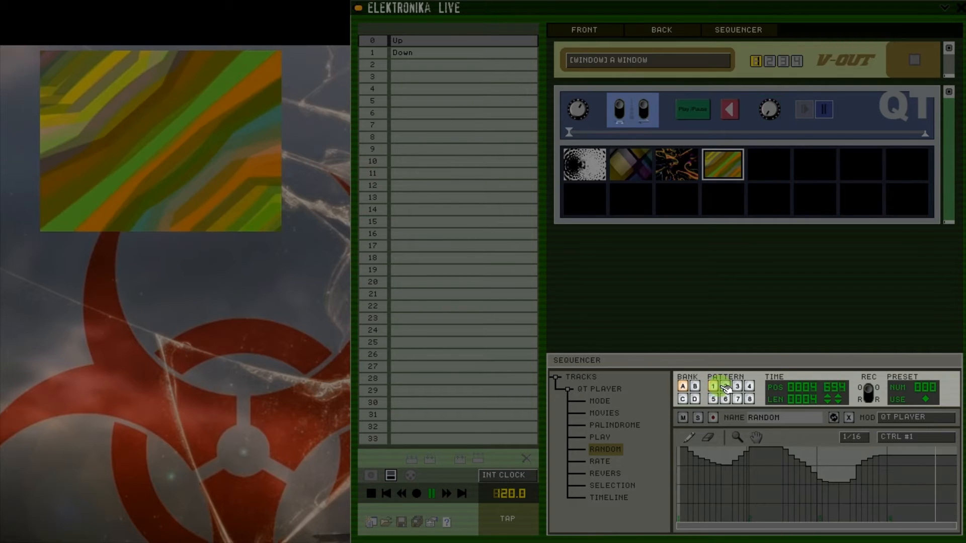
{"action": "left_click", "coordinate": [725, 386]}
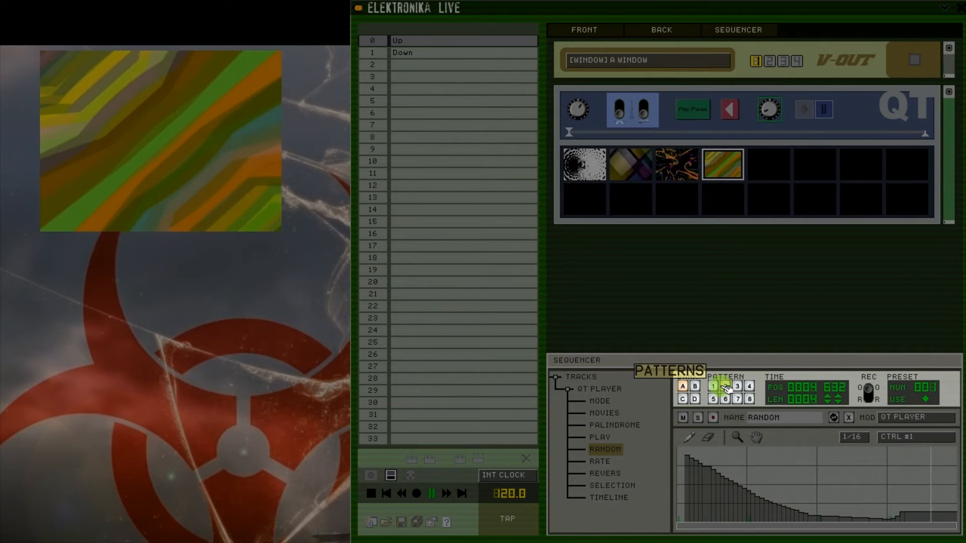
{"action": "left_click", "coordinate": [725, 387]}
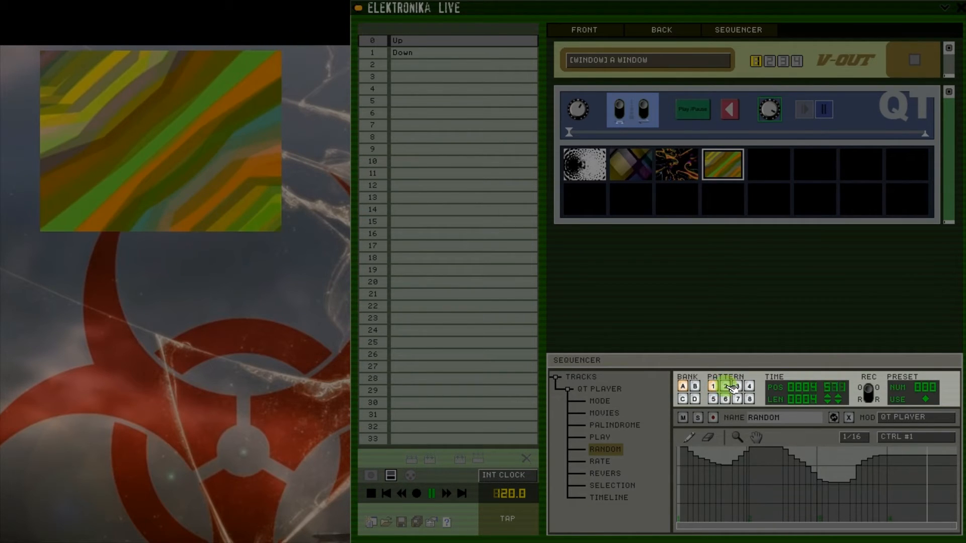
{"action": "left_click", "coordinate": [716, 386]}
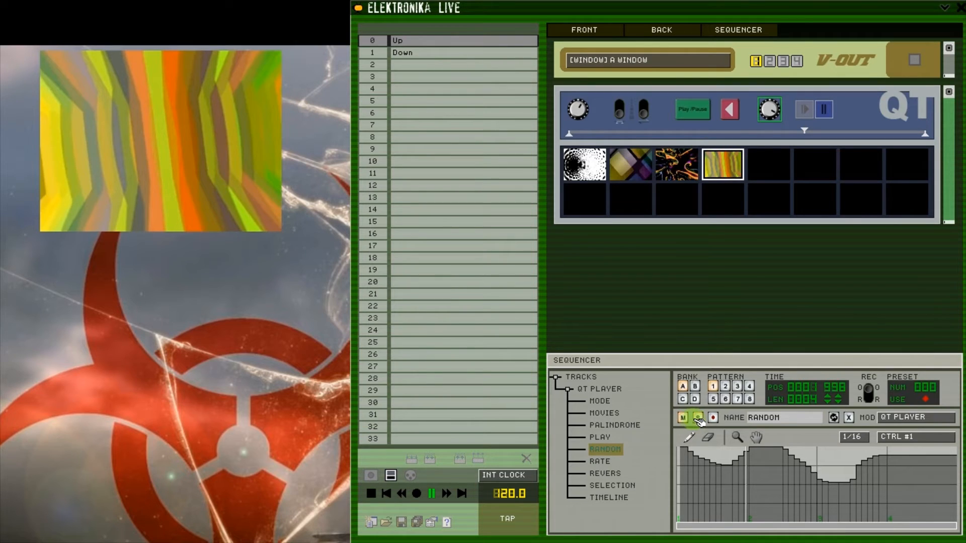
Toggle solo on the RANDOM track and arm the whole QT PLAYER track group for recording
{"action": "left_click", "coordinate": [699, 418]}
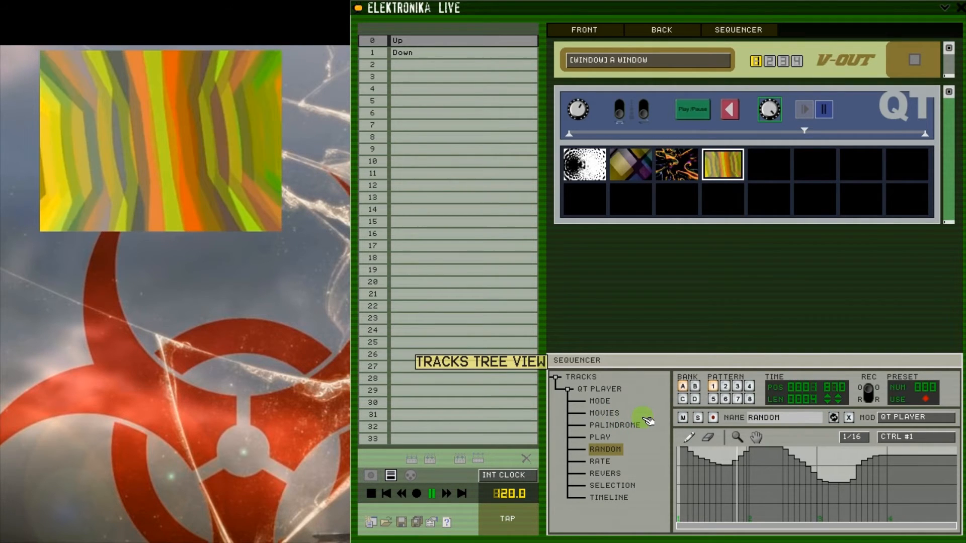
{"action": "left_click", "coordinate": [612, 391]}
{"action": "left_click", "coordinate": [713, 417]}
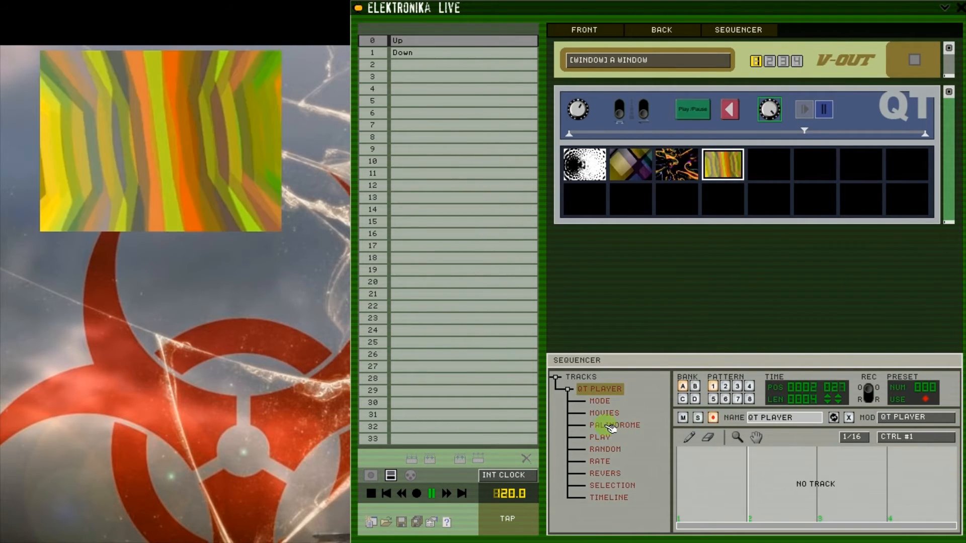
Examine the MOVIES, MODE, PALINDROME, RANDOM, RATE and TIMELINE tracks of the QT player, also locating RANDOM through its knob on the module
{"action": "left_click", "coordinate": [612, 413]}
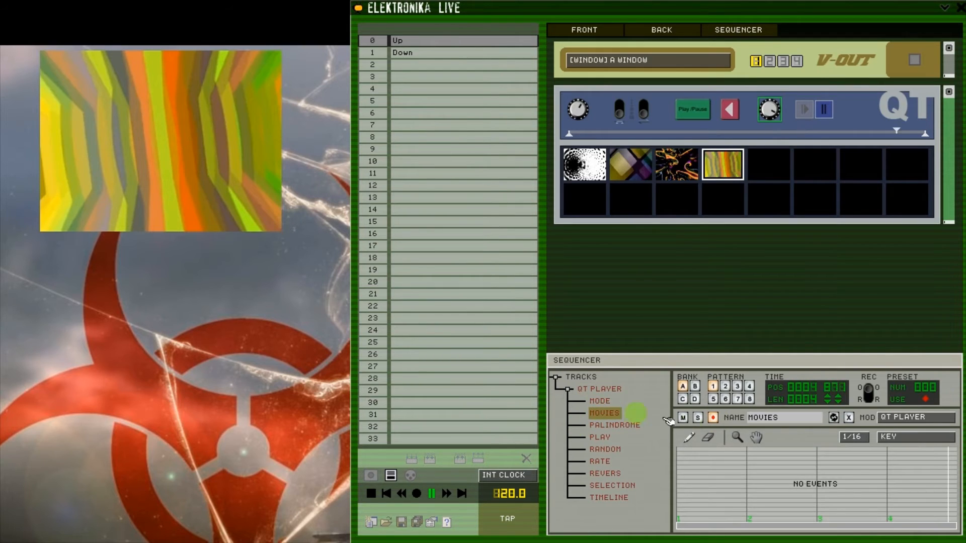
{"action": "left_click", "coordinate": [609, 402]}
{"action": "left_click", "coordinate": [611, 391]}
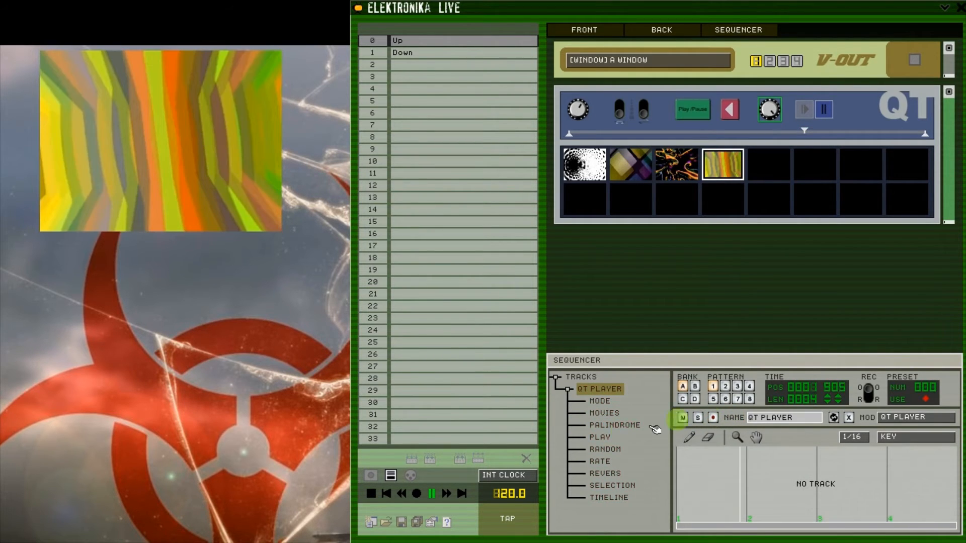
{"action": "left_click", "coordinate": [601, 426]}
{"action": "left_click", "coordinate": [603, 449]}
{"action": "left_click", "coordinate": [599, 462]}
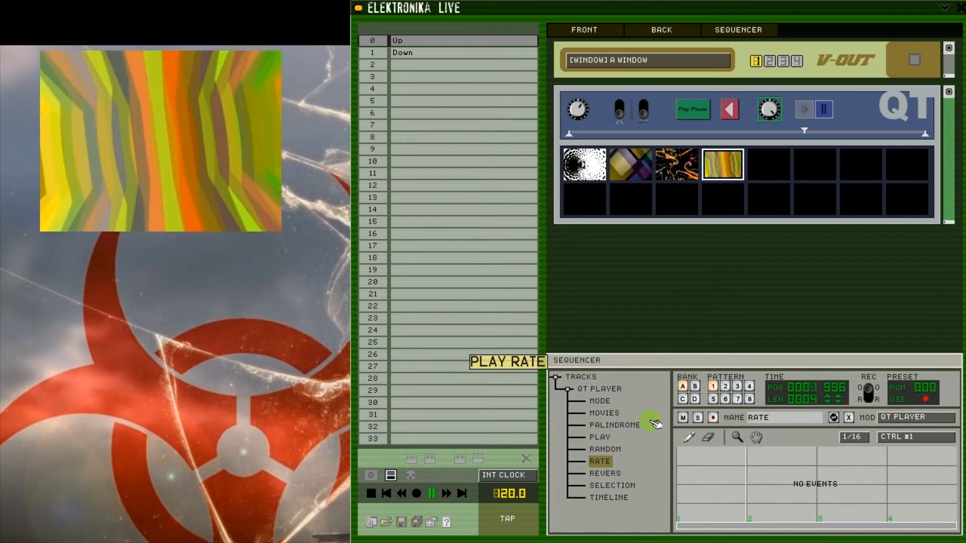
{"action": "left_click", "coordinate": [769, 108]}
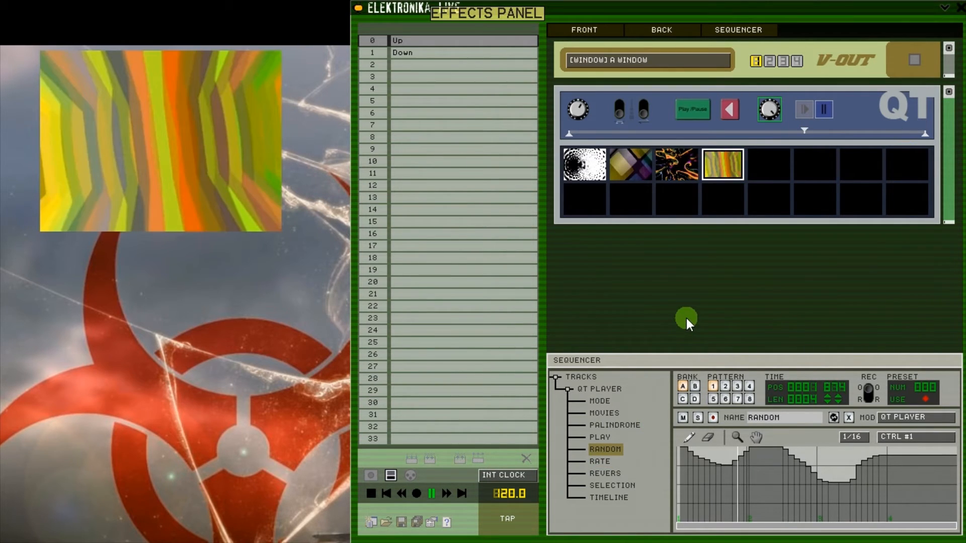
{"action": "left_click", "coordinate": [626, 498]}
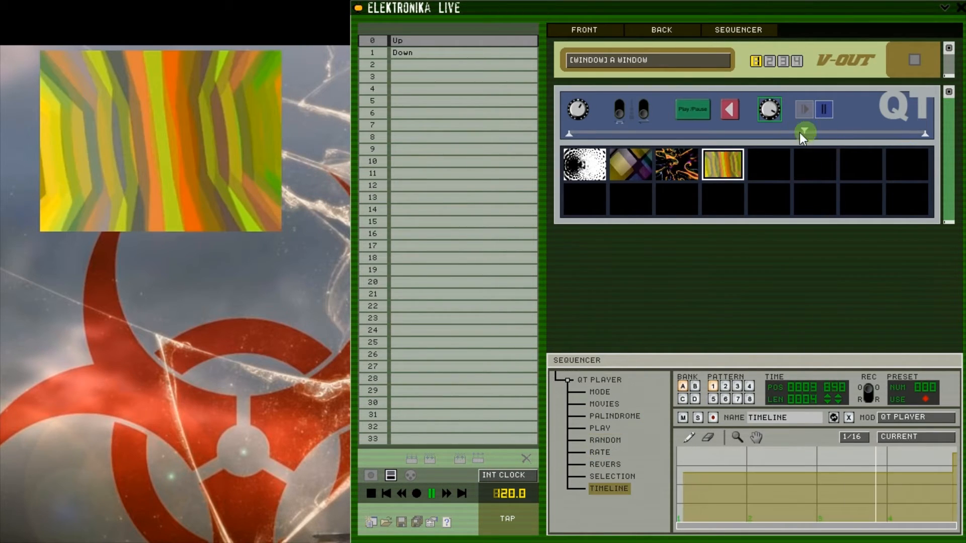
View the mute, unmute and unsolo options available for all tracks in the track tree
{"action": "right_click", "coordinate": [654, 487]}
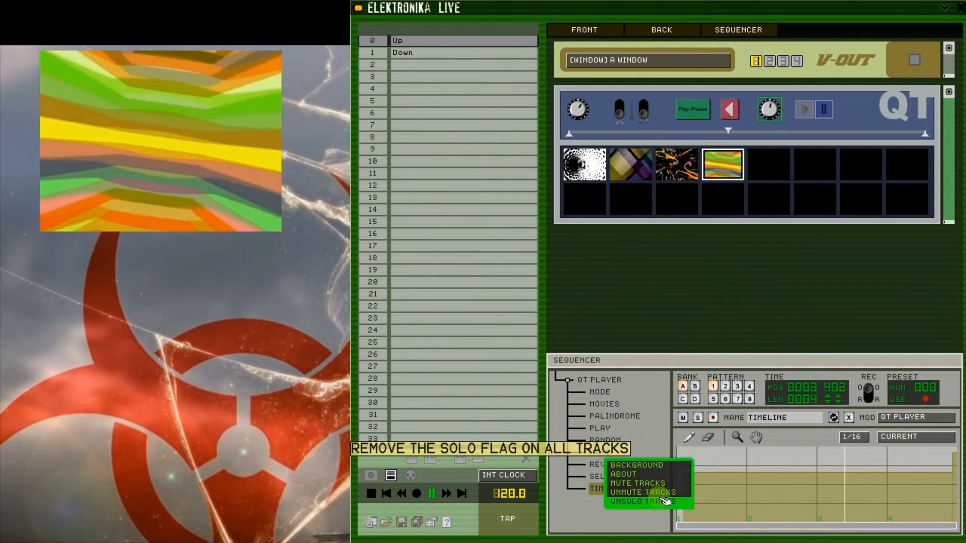
{"action": "left_click", "coordinate": [585, 518]}
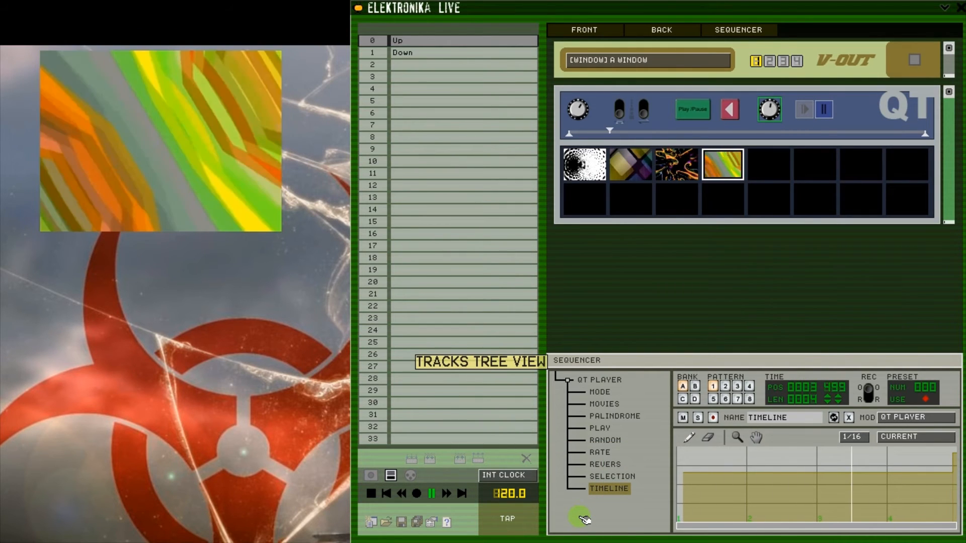
Arm the QT player's tracks for recording and turn its random knob
{"action": "left_click", "coordinate": [714, 418]}
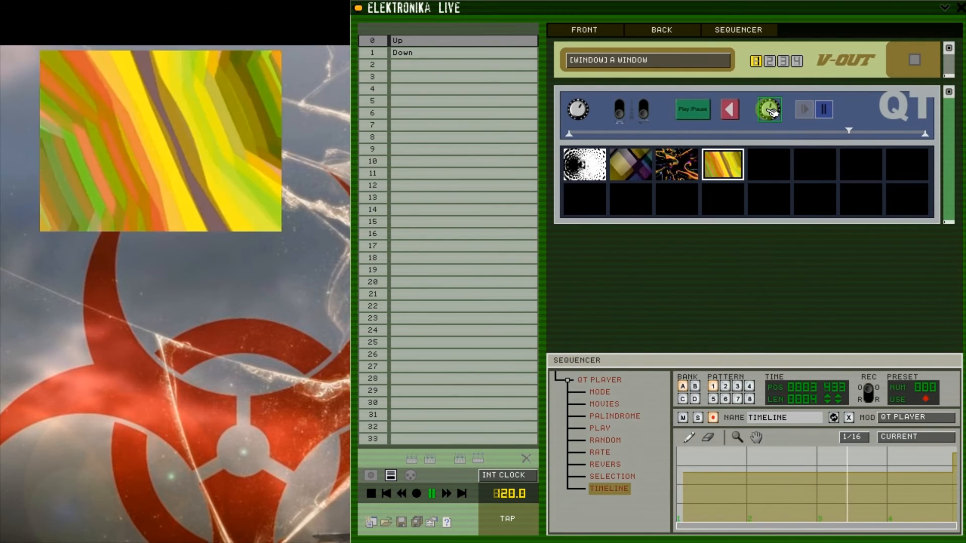
{"action": "left_click_drag", "start_coordinate": [772, 112], "coordinate": [754, 95]}
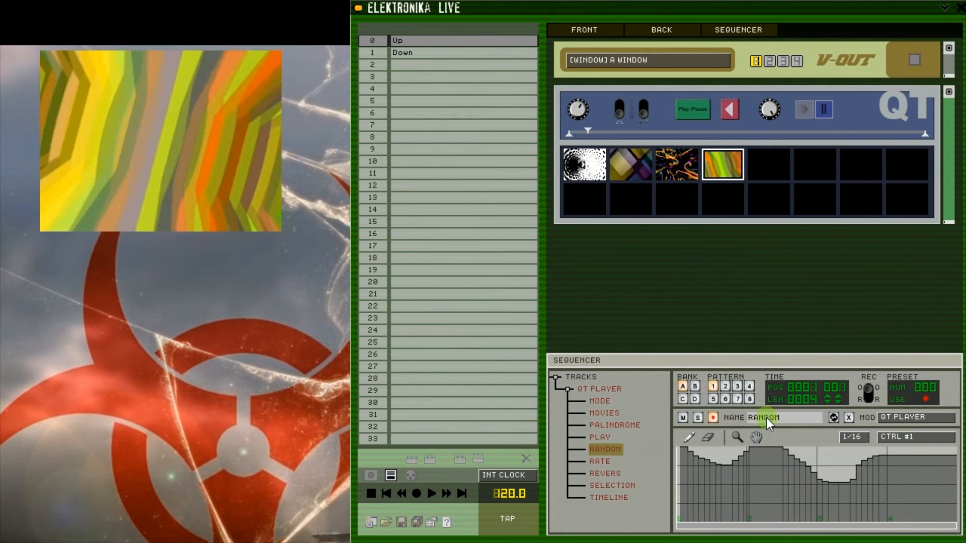
Rename the QT PLAYER track group to QT 1
{"action": "left_click", "coordinate": [623, 394]}
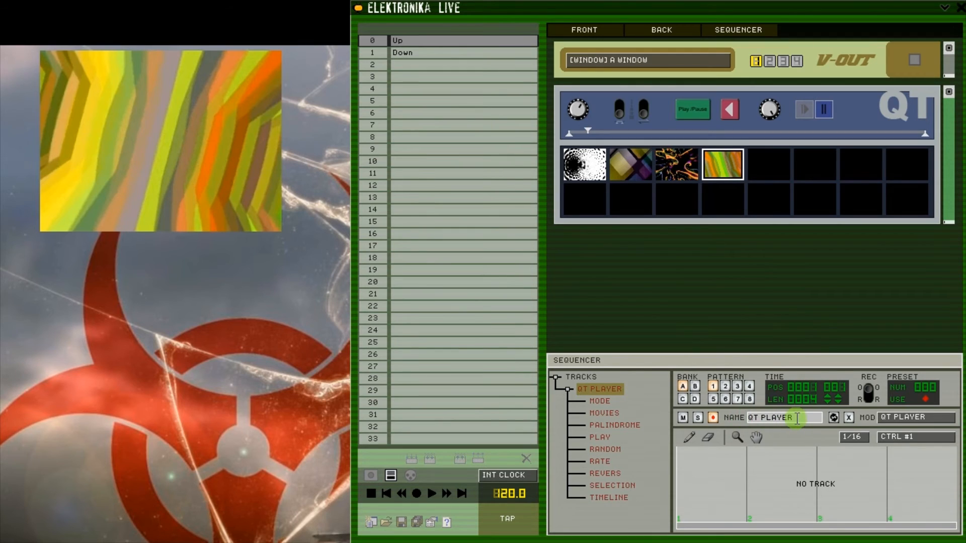
{"action": "left_click_drag", "start_coordinate": [804, 415], "coordinate": [768, 415]}
{"action": "key", "text": "BackSpace"}
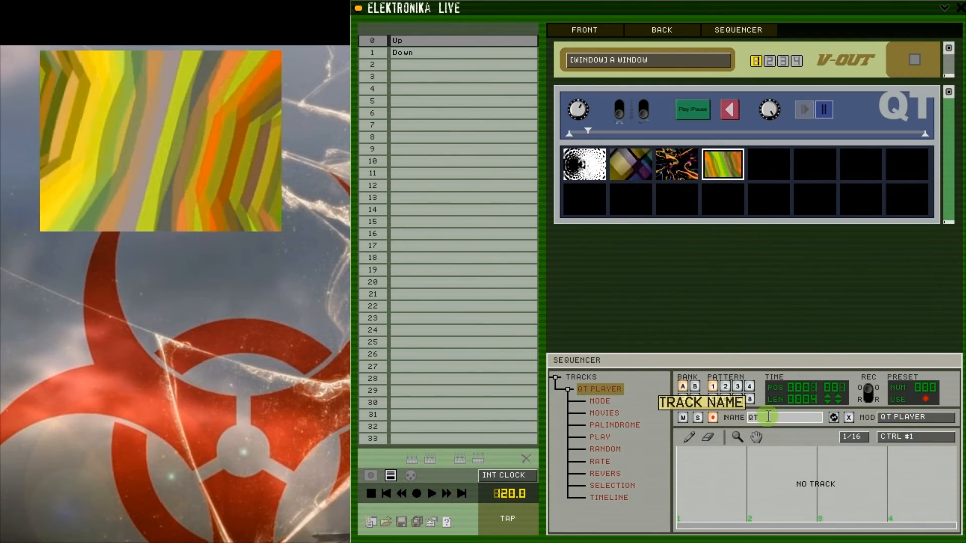
{"action": "left_click", "coordinate": [638, 515]}
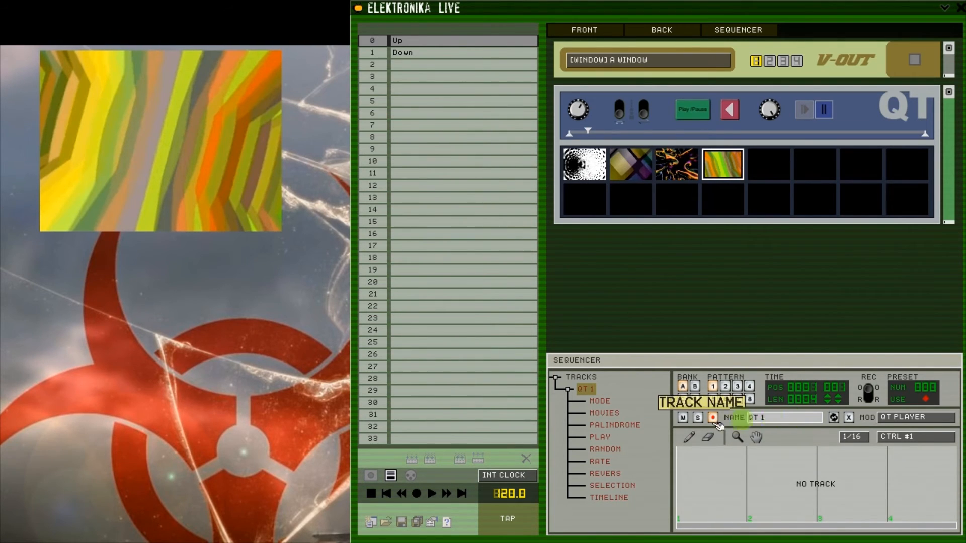
Delete the PLAY and TIMELINE tracks from the QT 1 group
{"action": "left_click", "coordinate": [619, 425]}
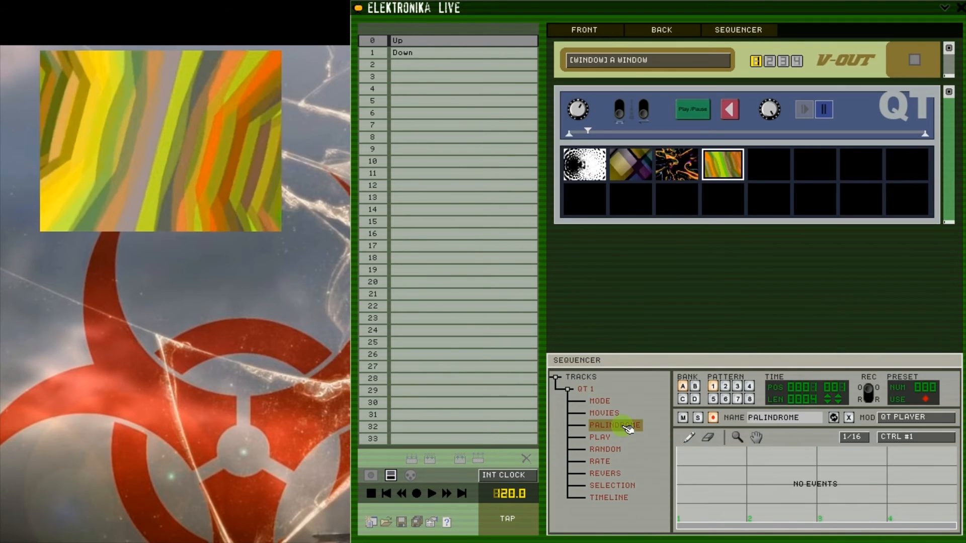
{"action": "left_click", "coordinate": [592, 390]}
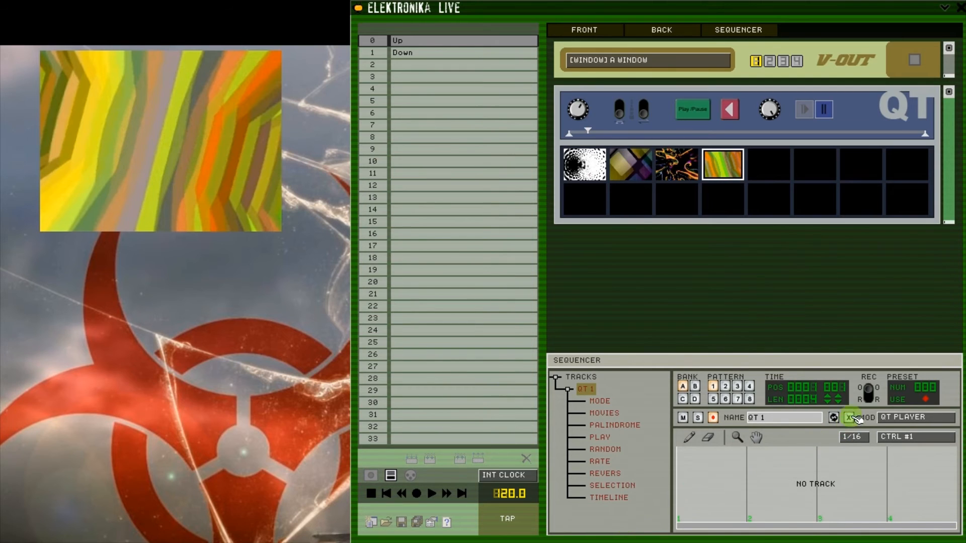
{"action": "left_click", "coordinate": [608, 439]}
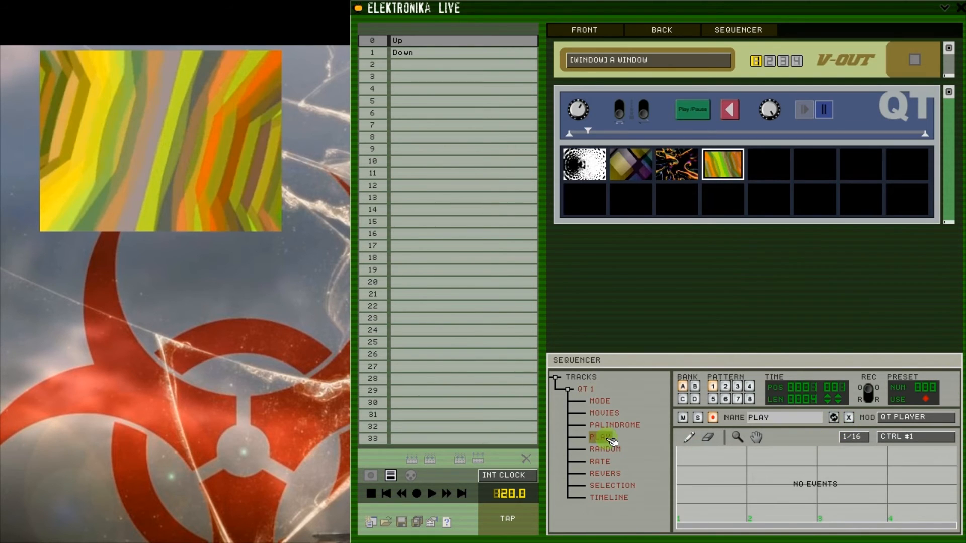
{"action": "left_click", "coordinate": [848, 418]}
{"action": "left_click", "coordinate": [610, 486]}
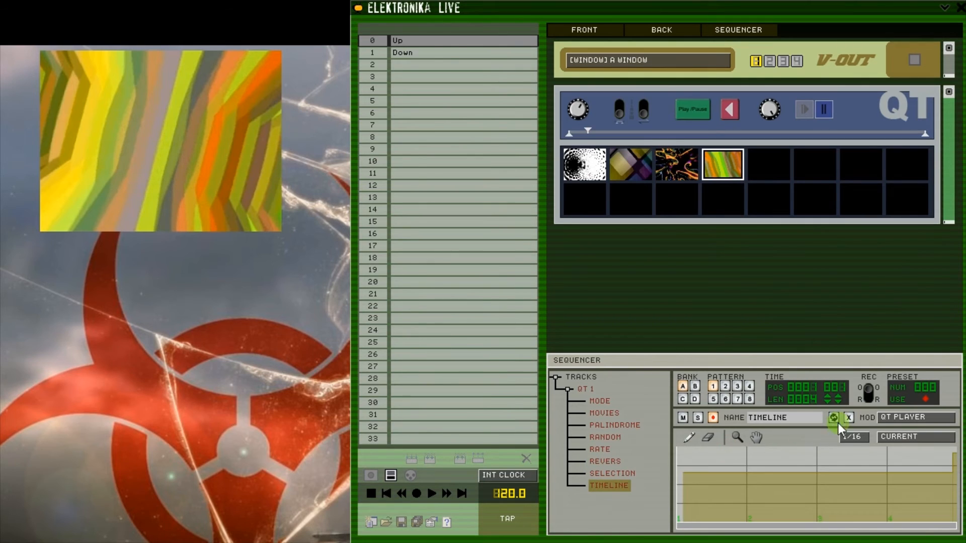
{"action": "left_click", "coordinate": [852, 419]}
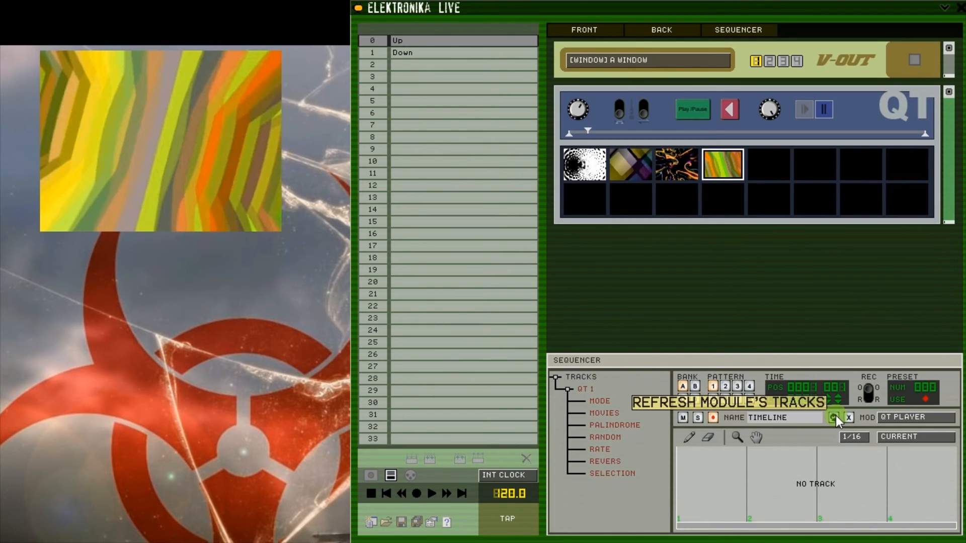
Refresh the QT 1 group's module tracks to restore the deleted ones, and view the modules it can be assigned to
{"action": "left_click", "coordinate": [586, 390]}
{"action": "left_click", "coordinate": [834, 417]}
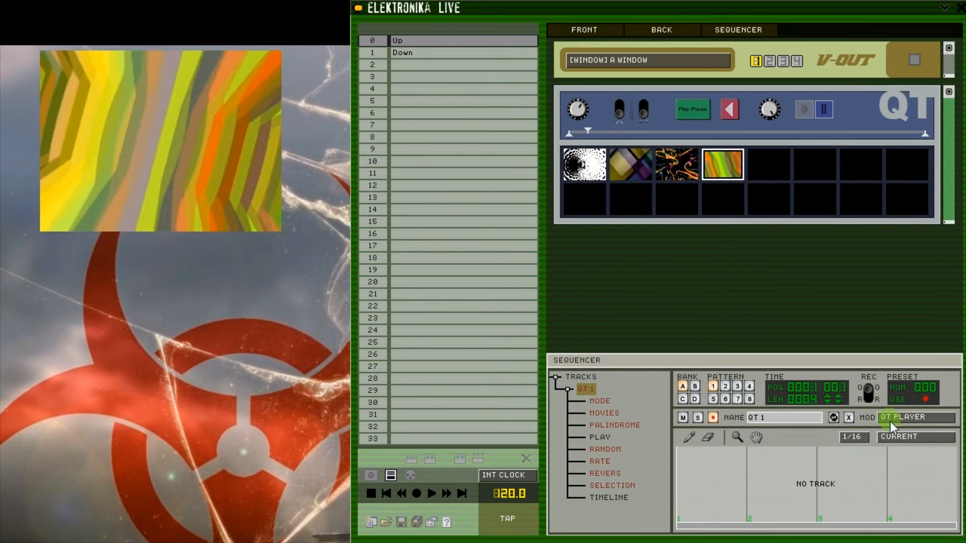
{"action": "left_click", "coordinate": [913, 420]}
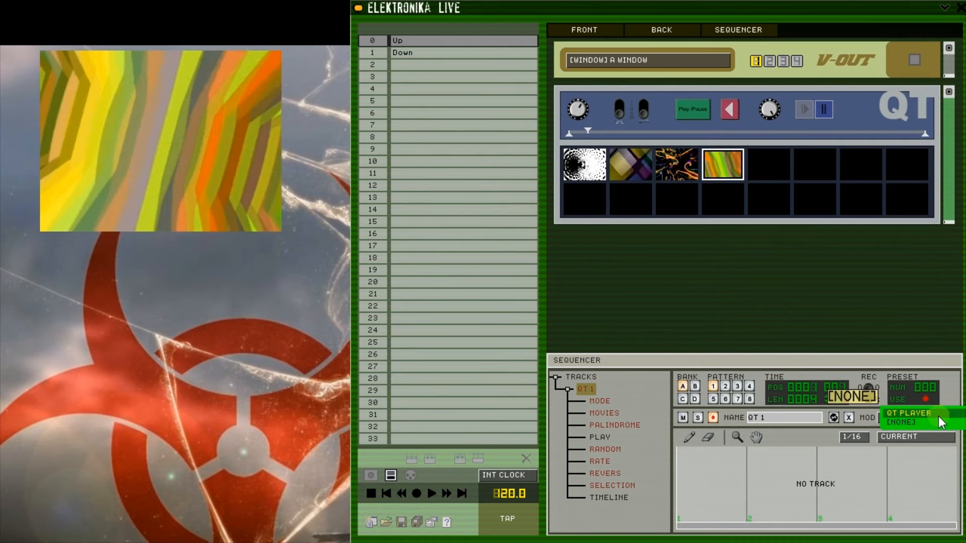
{"action": "left_click", "coordinate": [798, 264]}
Add another QT player module to the rack
{"action": "right_click", "coordinate": [798, 264]}
{"action": "left_click", "coordinate": [798, 271]}
{"action": "left_click", "coordinate": [791, 281]}
{"action": "left_click", "coordinate": [790, 288]}
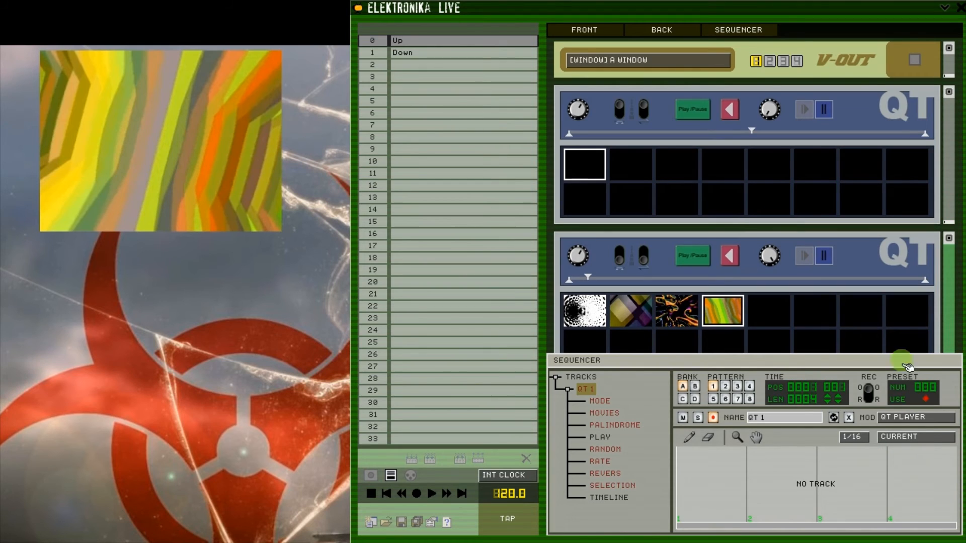
Assign the QT 1 track group to QT PLAYER 2 and start playback to drive the added player's random knob
{"action": "left_click", "coordinate": [585, 390]}
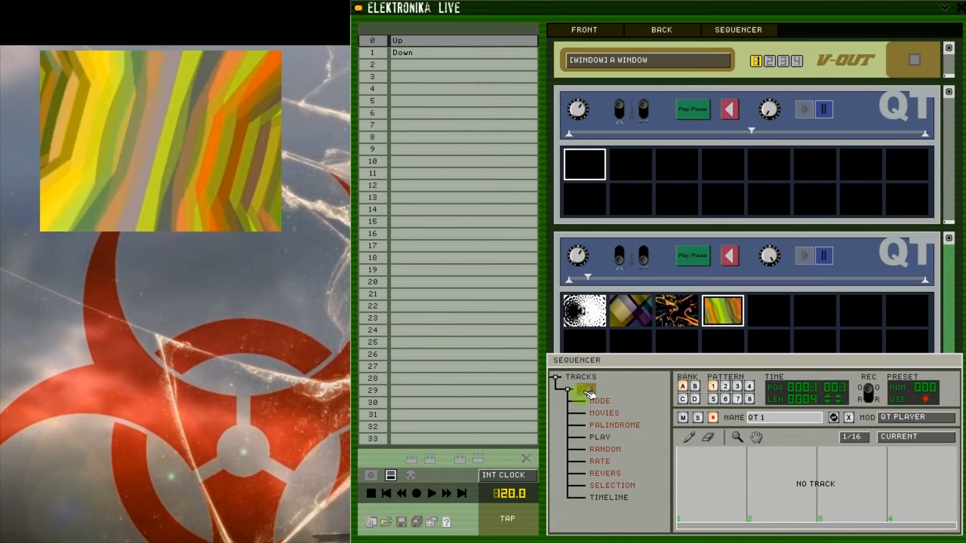
{"action": "left_click", "coordinate": [916, 418]}
{"action": "left_click", "coordinate": [920, 423]}
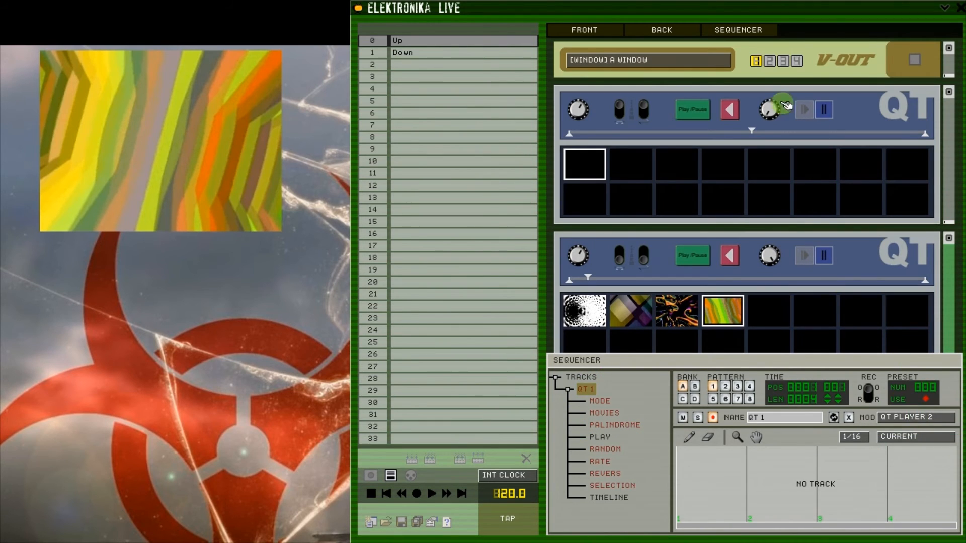
{"action": "left_click", "coordinate": [433, 494]}
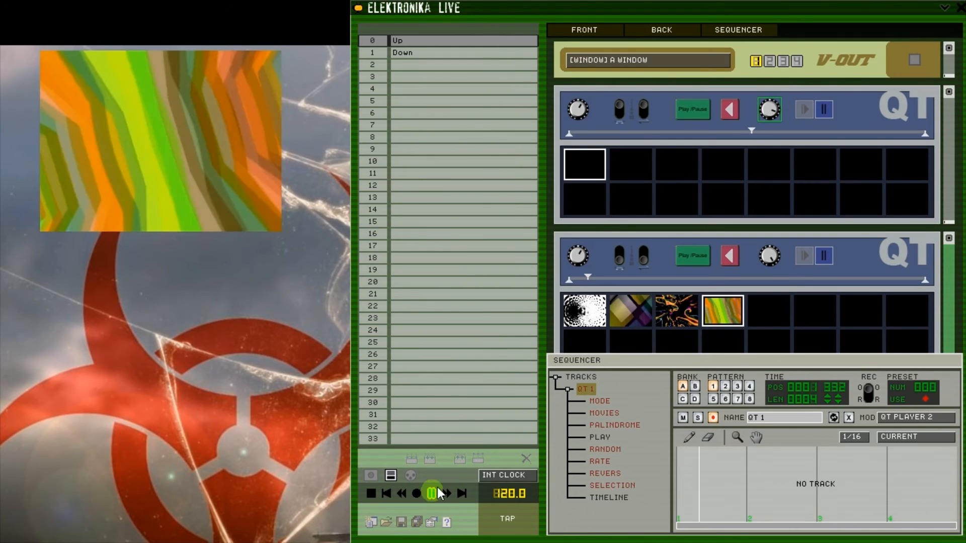
{"action": "left_click_drag", "start_coordinate": [766, 113], "coordinate": [811, 201]}
Switch the TIMELINE track's module assignment between QT PLAYER and QT PLAYER 2, ending on QT PLAYER 2
{"action": "left_click", "coordinate": [941, 421]}
{"action": "left_click", "coordinate": [935, 415]}
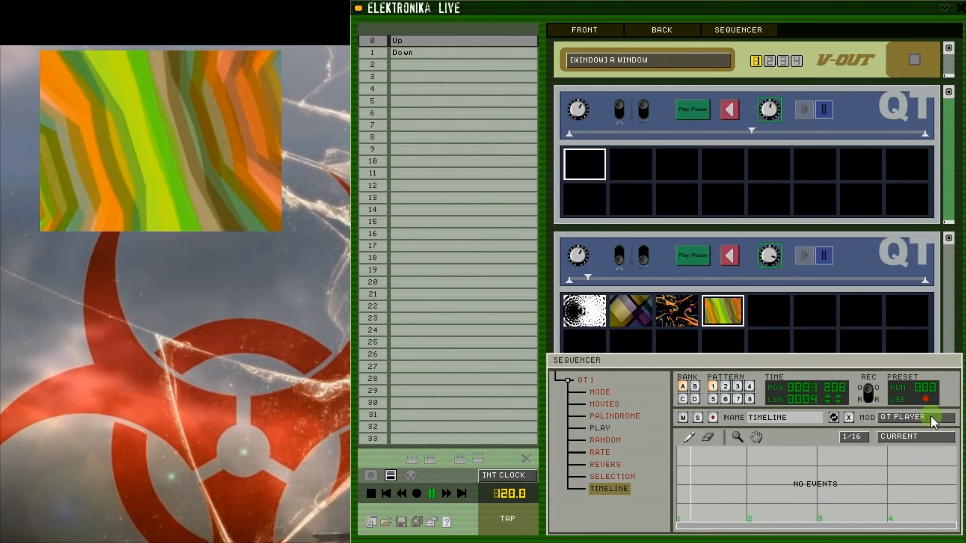
{"action": "left_click", "coordinate": [935, 422]}
{"action": "left_click", "coordinate": [930, 412]}
{"action": "left_click", "coordinate": [932, 419]}
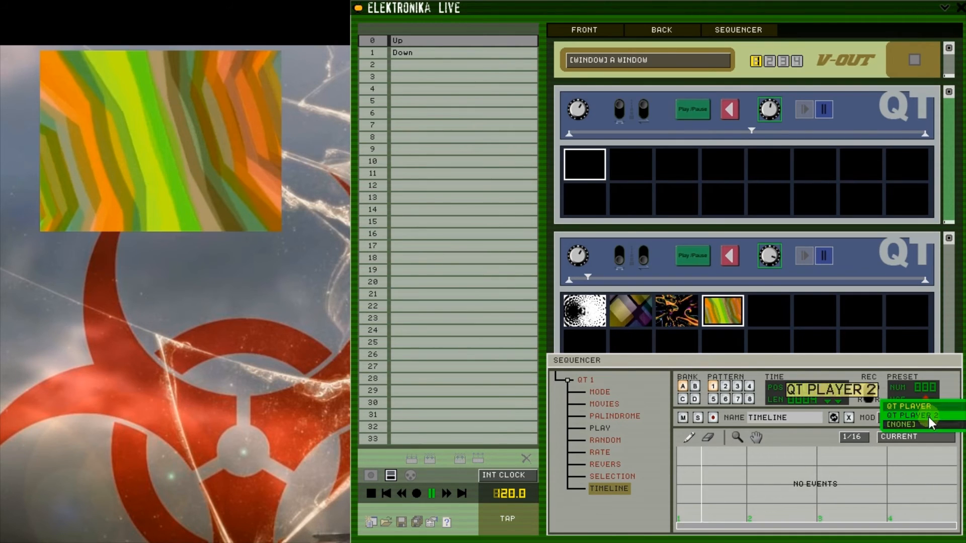
{"action": "left_click", "coordinate": [927, 422]}
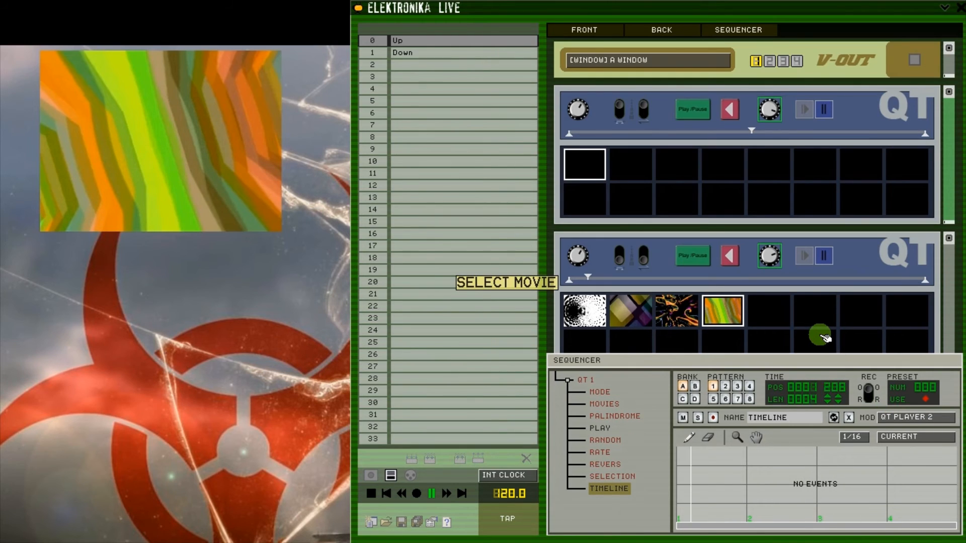
Delete the empty QT player module from the rack
{"action": "right_click", "coordinate": [727, 185]}
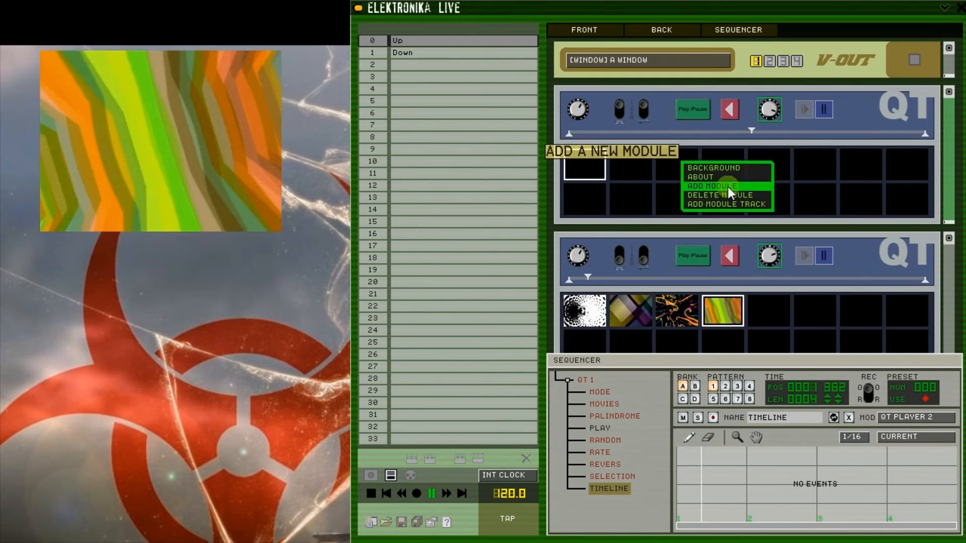
{"action": "left_click", "coordinate": [728, 195]}
{"action": "left_click", "coordinate": [236, 515]}
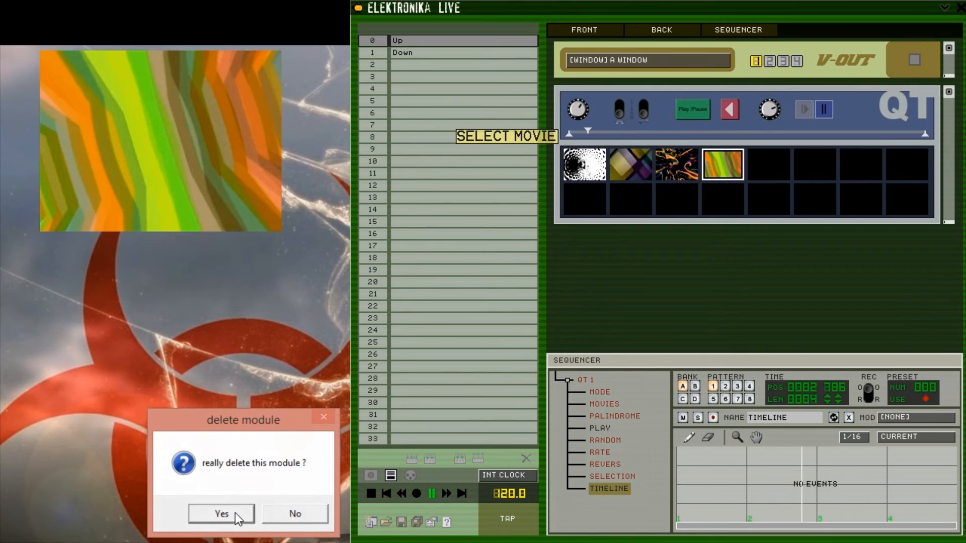
Add a module track group for the remaining QT player, expand it, and compare its module assignment with QT 1's TIMELINE track
{"action": "right_click", "coordinate": [807, 196]}
{"action": "left_click", "coordinate": [805, 193]}
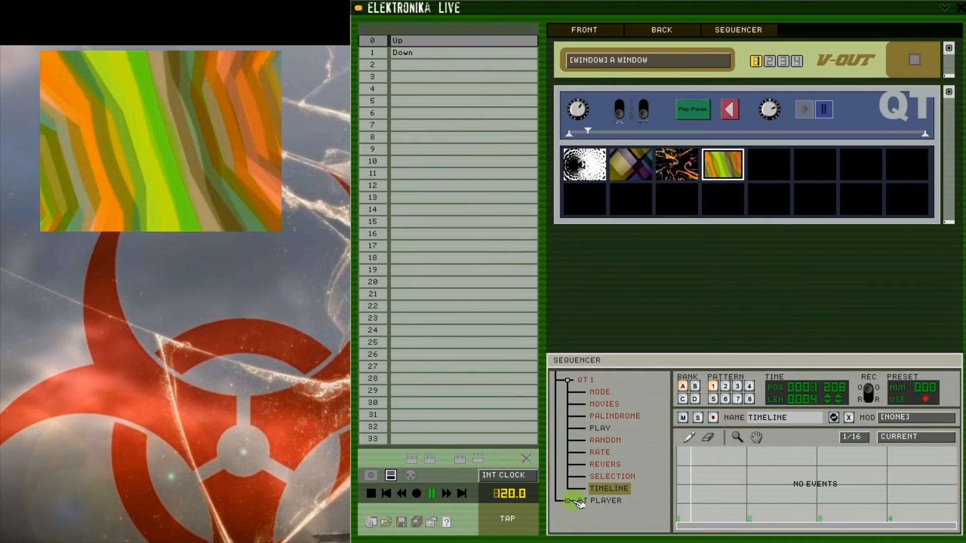
{"action": "left_click", "coordinate": [570, 501]}
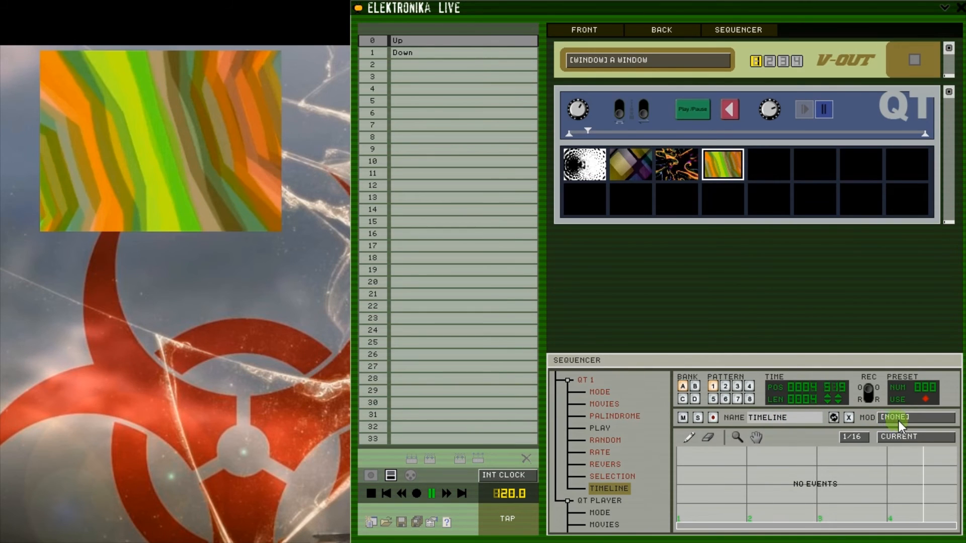
{"action": "left_click", "coordinate": [601, 500]}
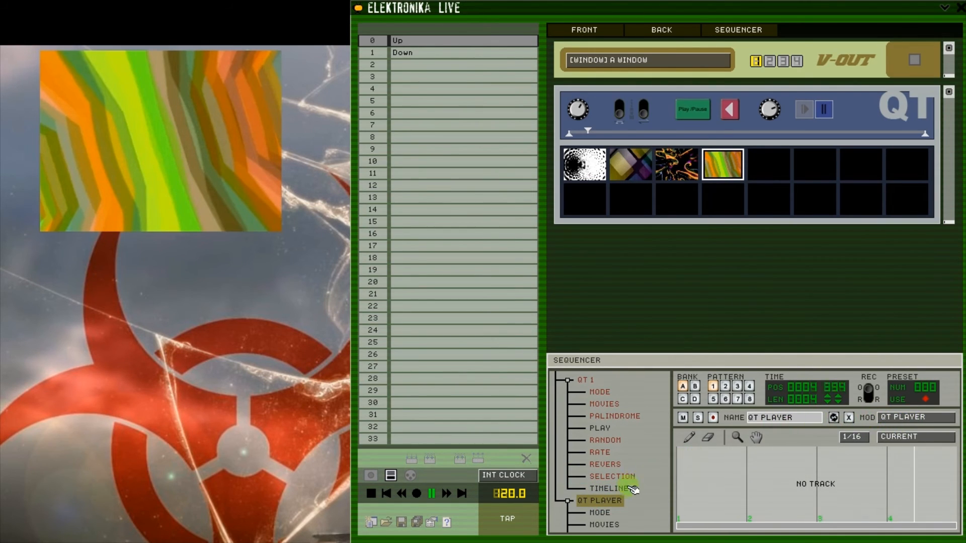
{"action": "left_click", "coordinate": [610, 488]}
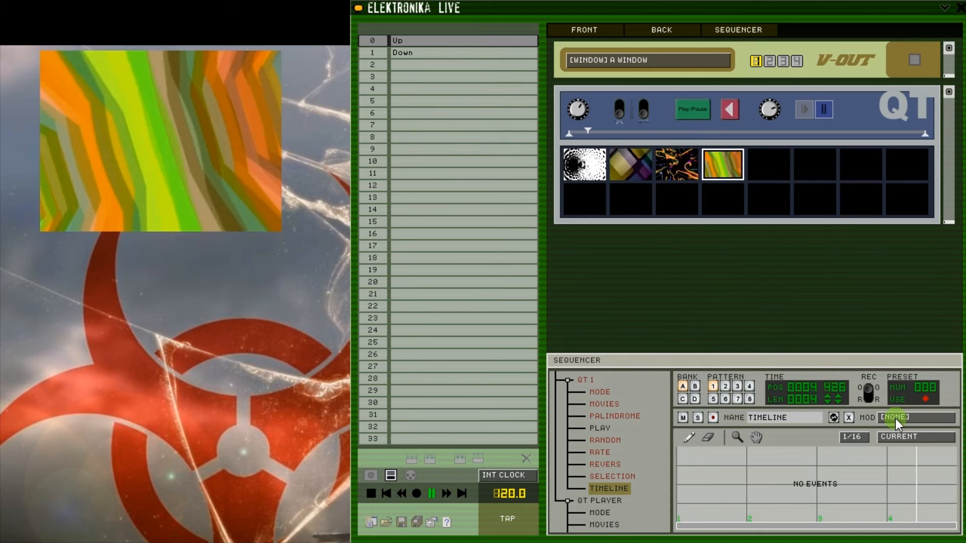
Examine the MIDI/keyboard mapping settings of the QT player's random knob
{"action": "left_click", "coordinate": [410, 475]}
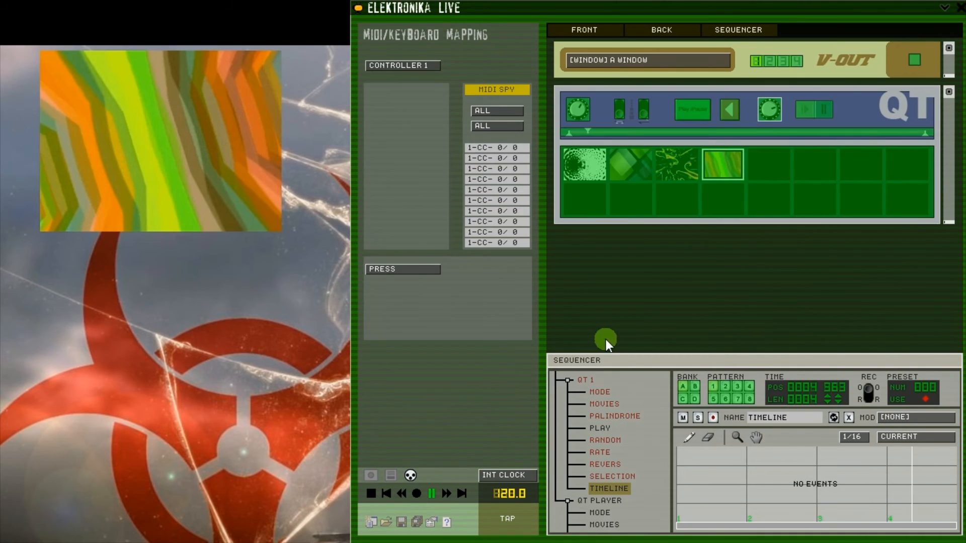
{"action": "left_click", "coordinate": [772, 111]}
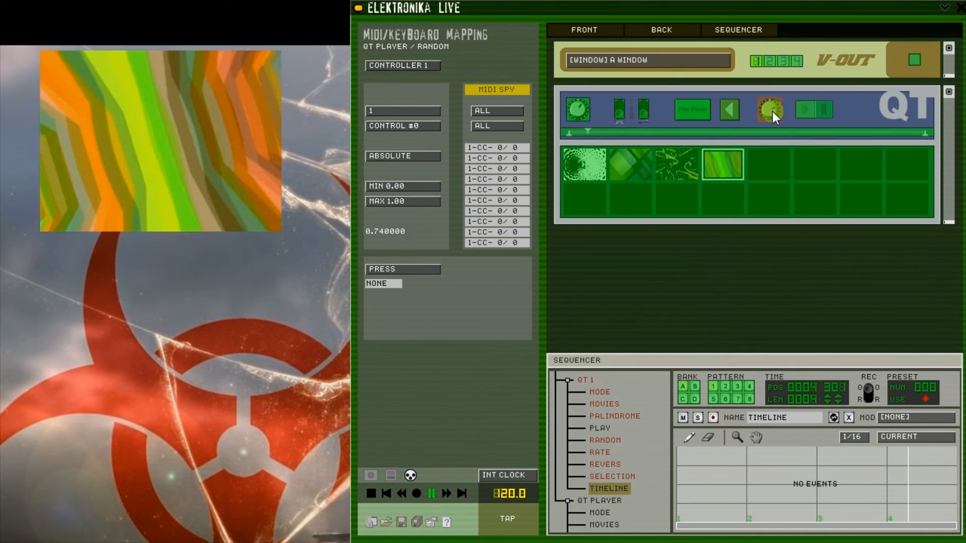
{"action": "left_click", "coordinate": [400, 106]}
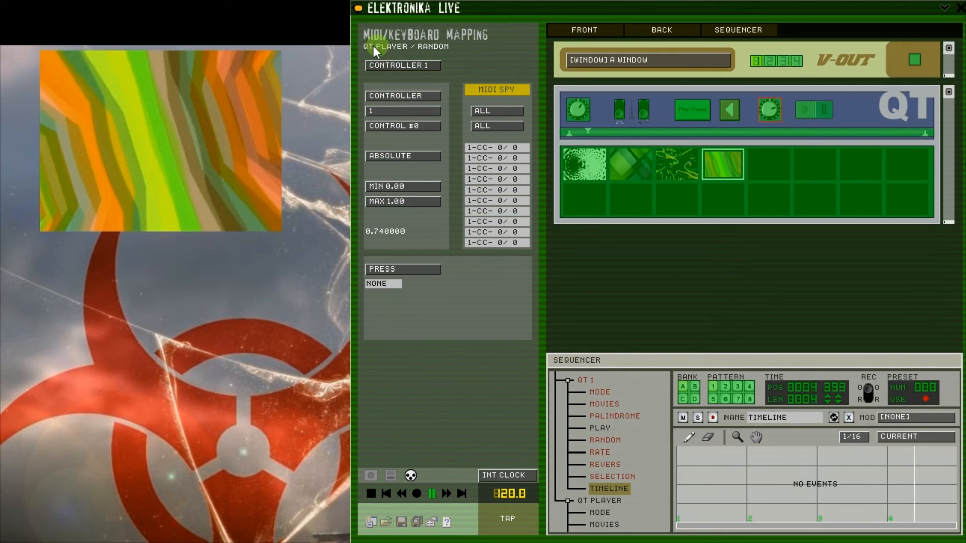
{"action": "left_click", "coordinate": [616, 289]}
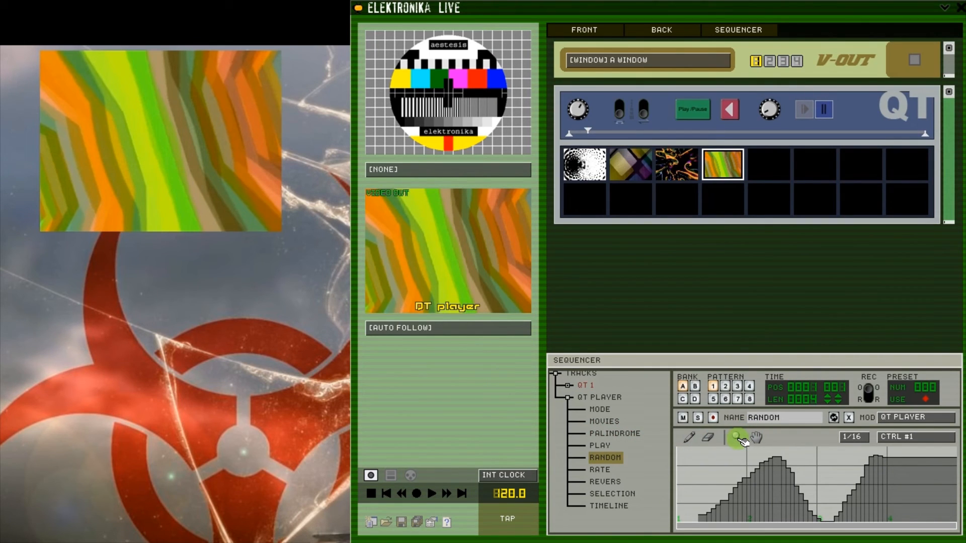
Zoom in and out on the RANDOM track's automation curve and pan along it
{"action": "left_click", "coordinate": [739, 440]}
{"action": "left_click", "coordinate": [792, 507]}
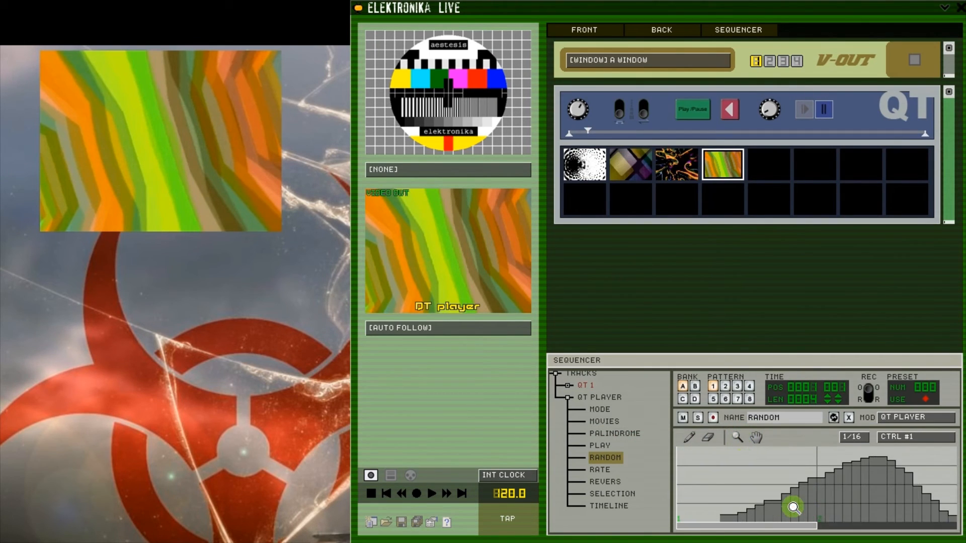
{"action": "left_click", "coordinate": [793, 508]}
{"action": "left_click", "coordinate": [794, 507], "text": "alt"}
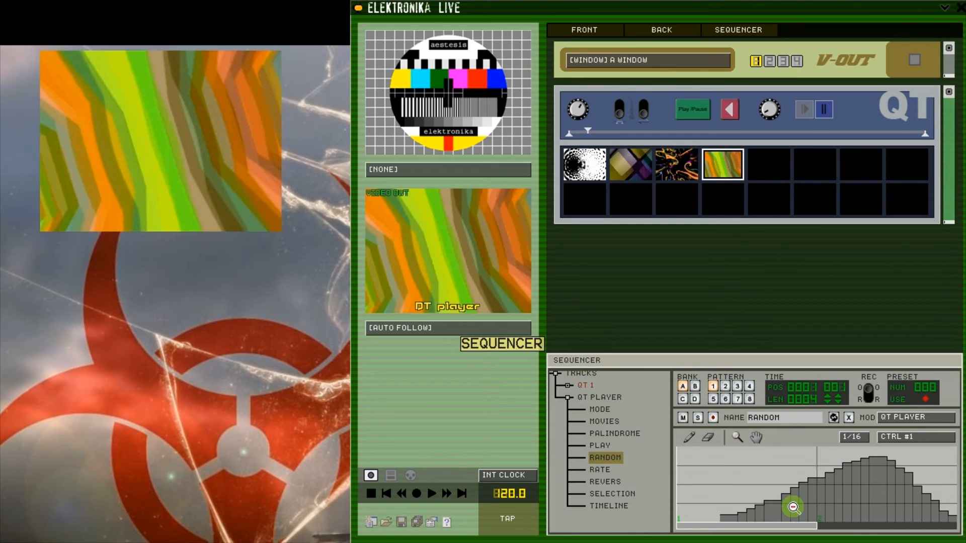
{"action": "left_click", "coordinate": [793, 507], "text": "alt"}
{"action": "left_click", "coordinate": [793, 507]}
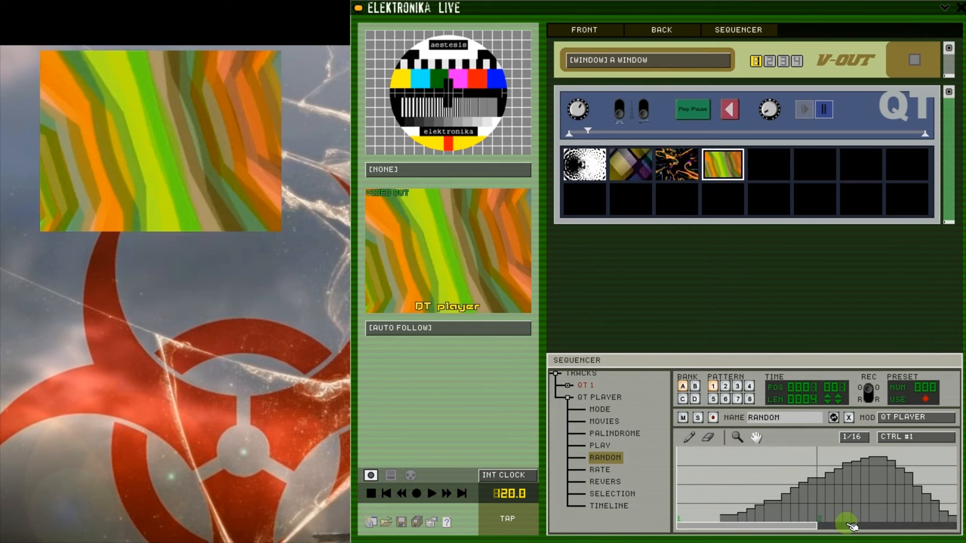
{"action": "left_click_drag", "start_coordinate": [900, 496], "coordinate": [889, 479]}
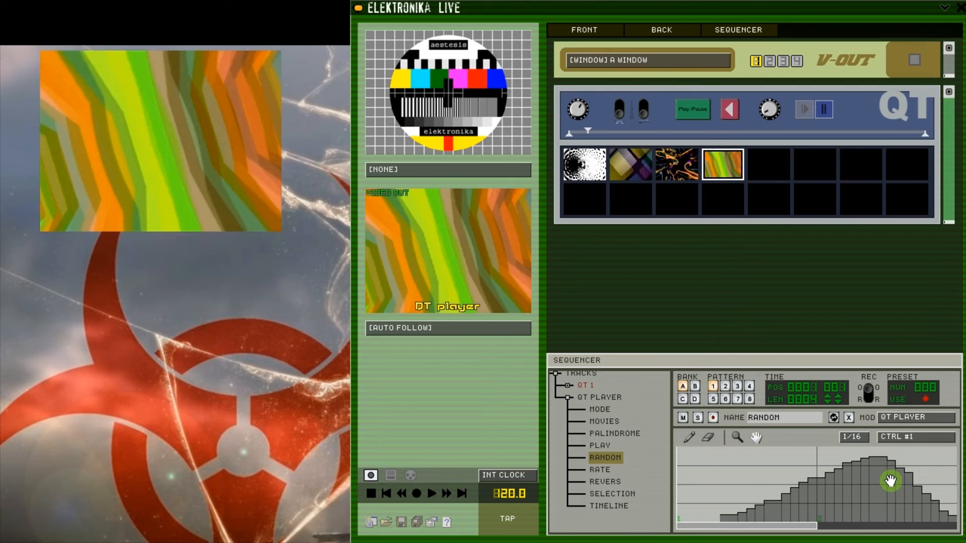
Move the QT player's movie position past the middle and choose SEL LENGTH as the TIMELINE track's edited parameter
{"action": "left_click", "coordinate": [784, 132]}
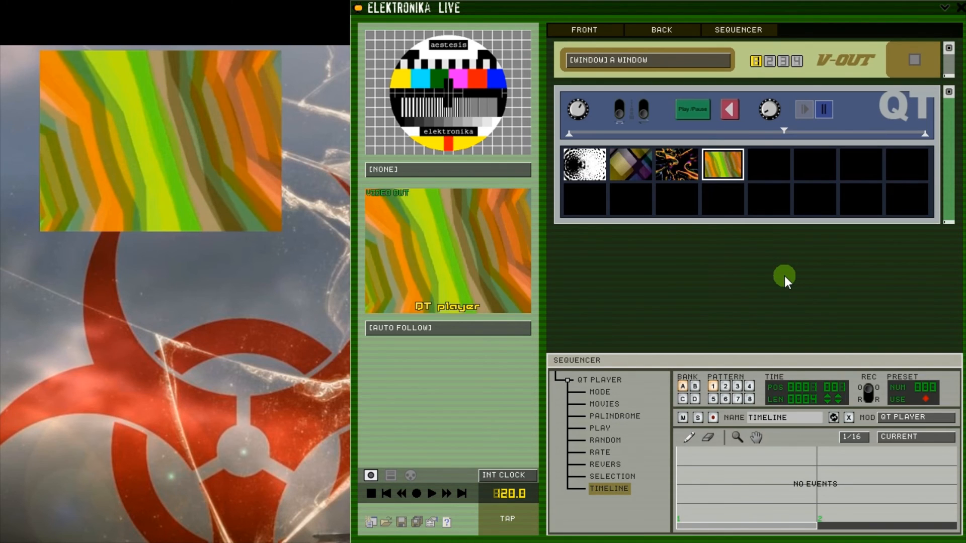
{"action": "left_click", "coordinate": [927, 437]}
{"action": "left_click", "coordinate": [925, 435]}
{"action": "left_click", "coordinate": [921, 436]}
{"action": "left_click", "coordinate": [905, 426]}
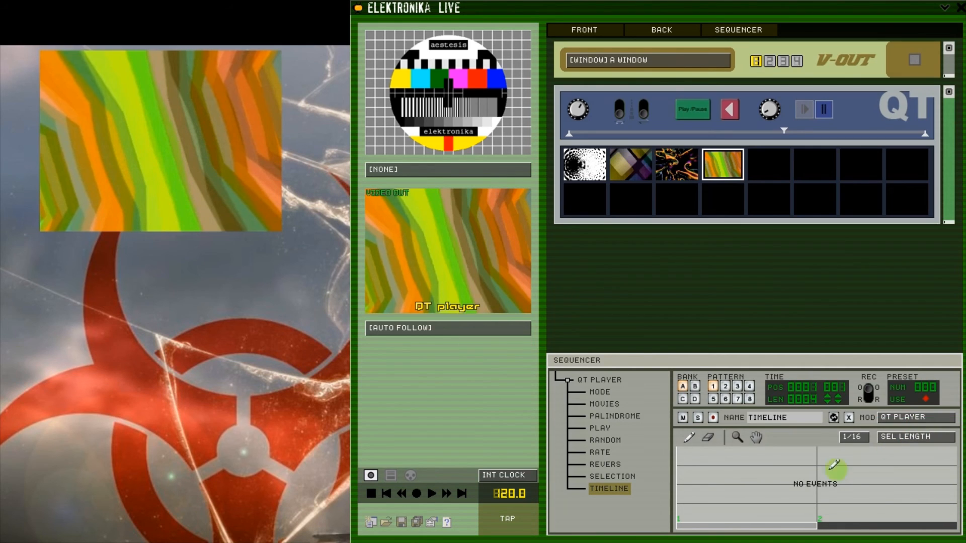
Draw separate SEL LENGTH and SEL BEGIN automation curves across the four bars of the TIMELINE track
{"action": "right_click", "coordinate": [749, 467]}
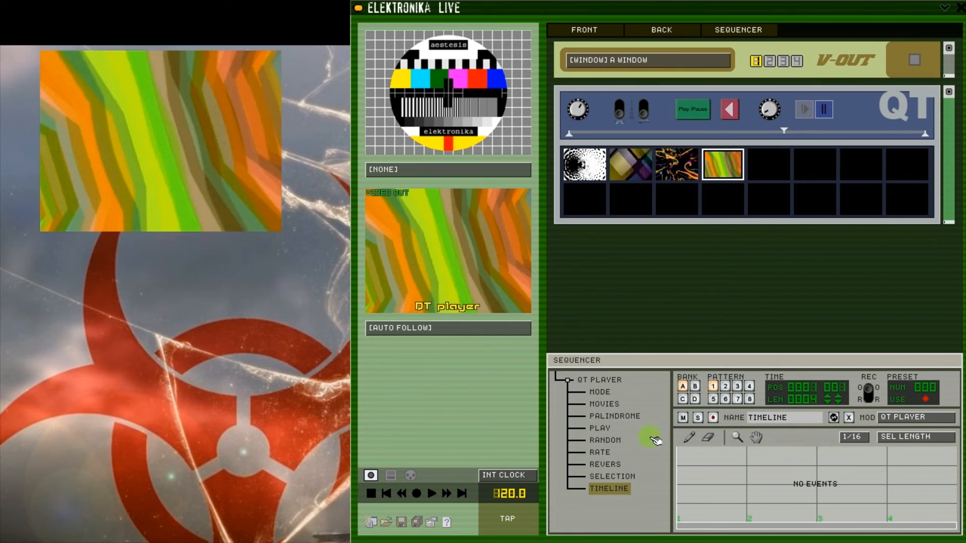
{"action": "mouse_move", "coordinate": [693, 514]}
{"action": "left_mouse_down"}
{"action": "mouse_move", "coordinate": [873, 464]}
{"action": "mouse_move", "coordinate": [911, 440]}
{"action": "left_mouse_up"}
{"action": "left_click", "coordinate": [911, 440]}
{"action": "left_click", "coordinate": [903, 426]}
{"action": "mouse_move", "coordinate": [685, 512]}
{"action": "left_mouse_down"}
{"action": "mouse_move", "coordinate": [733, 461]}
{"action": "mouse_move", "coordinate": [819, 494]}
{"action": "mouse_move", "coordinate": [919, 471]}
{"action": "mouse_move", "coordinate": [914, 447]}
{"action": "left_mouse_up"}
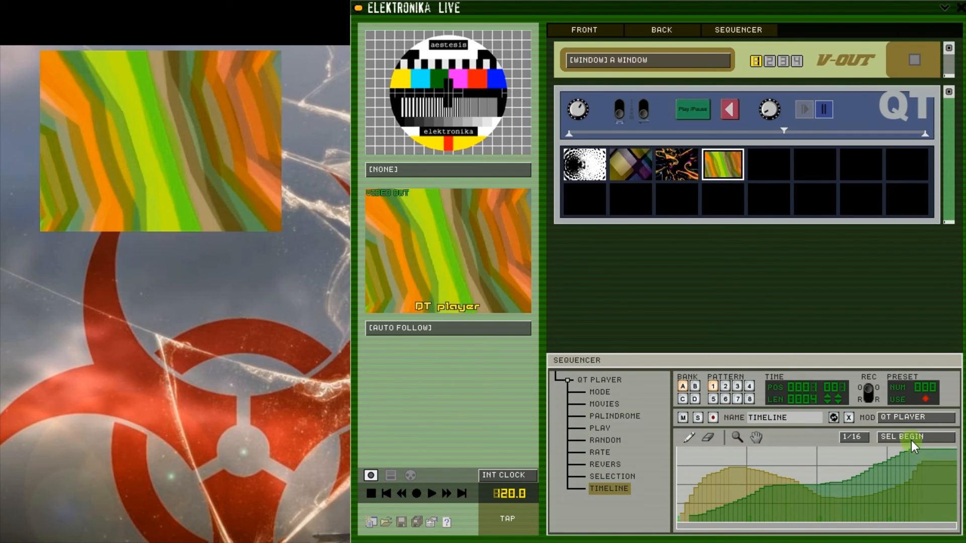
Draw a CURRENT automation curve descending from high to low across the four bars of the TIMELINE track
{"action": "left_click", "coordinate": [912, 442]}
{"action": "left_click", "coordinate": [900, 427]}
{"action": "left_click_drag", "start_coordinate": [684, 453], "coordinate": [948, 511]}
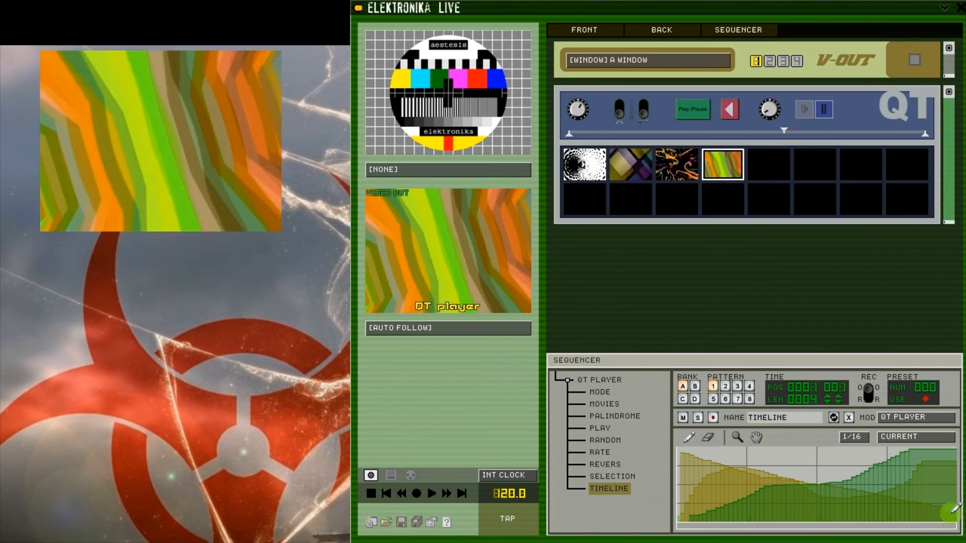
Play the sequence and restart it from the beginning several times to check the TIMELINE automation on the QT player
{"action": "left_click", "coordinate": [431, 494]}
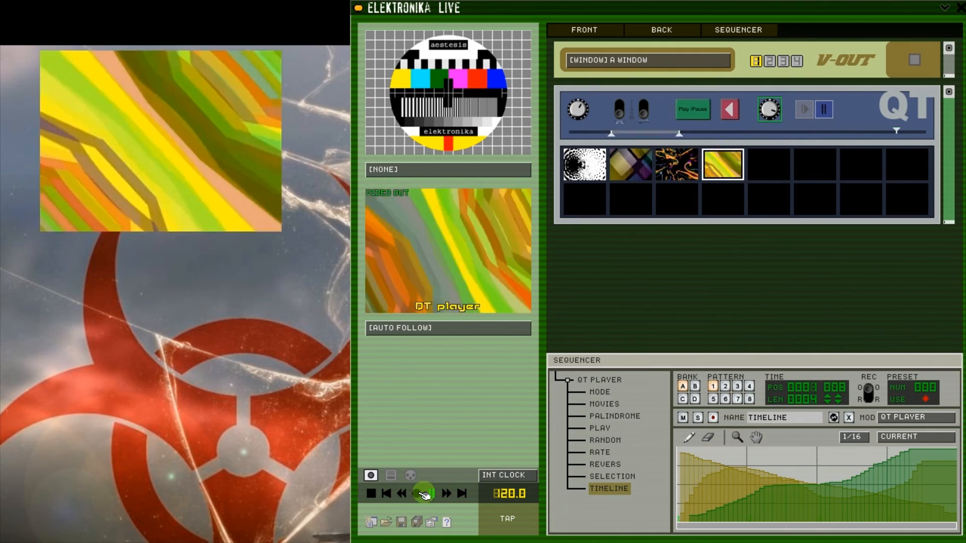
{"action": "left_click", "coordinate": [380, 492]}
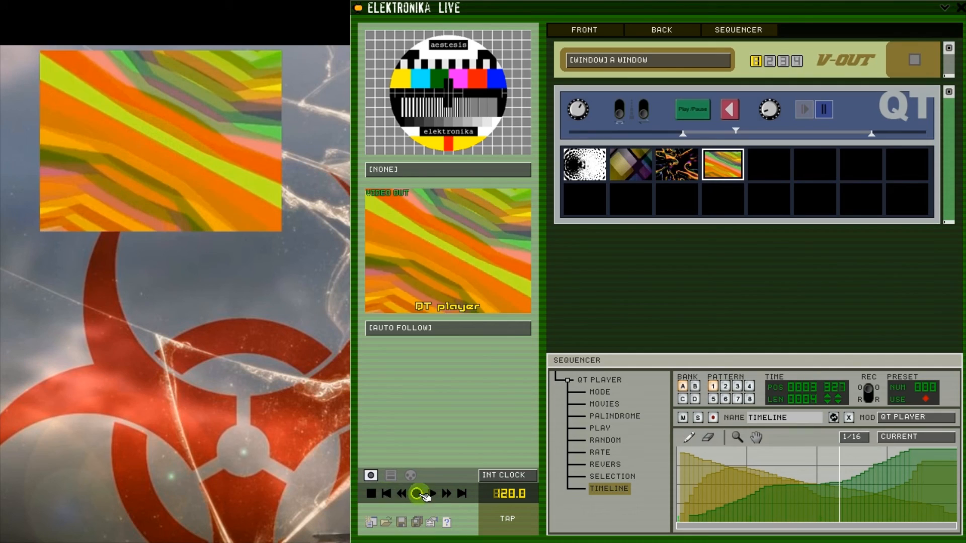
{"action": "left_click", "coordinate": [432, 493]}
{"action": "left_click", "coordinate": [391, 494]}
{"action": "left_click", "coordinate": [391, 494]}
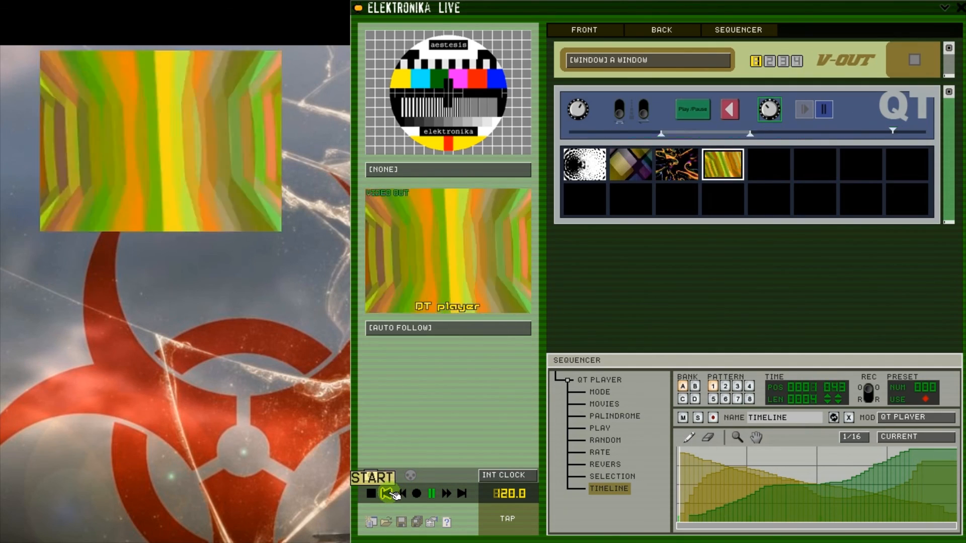
{"action": "left_click", "coordinate": [392, 495]}
{"action": "left_click", "coordinate": [392, 495]}
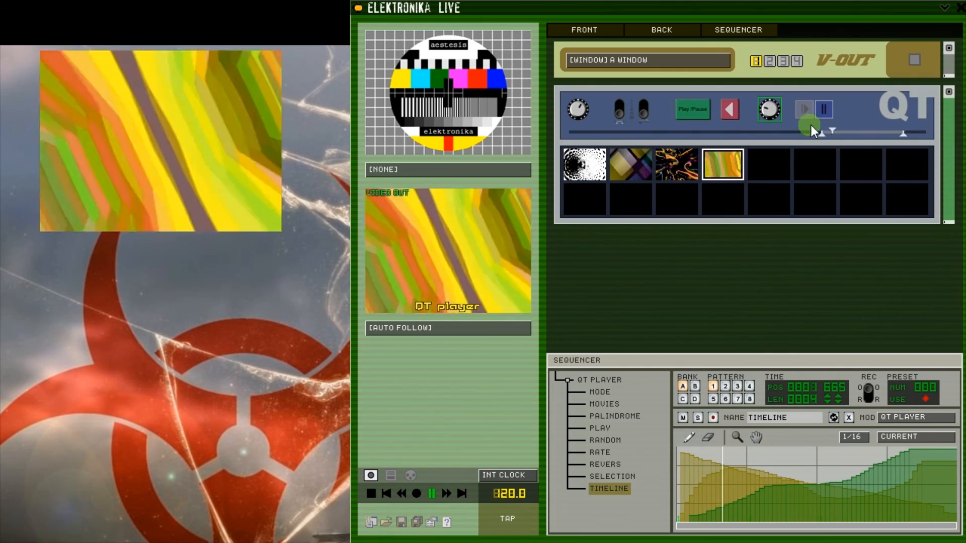
Delete the QT player module from the effects rack and confirm the deletion
{"action": "right_click", "coordinate": [784, 81]}
{"action": "left_click", "coordinate": [828, 113]}
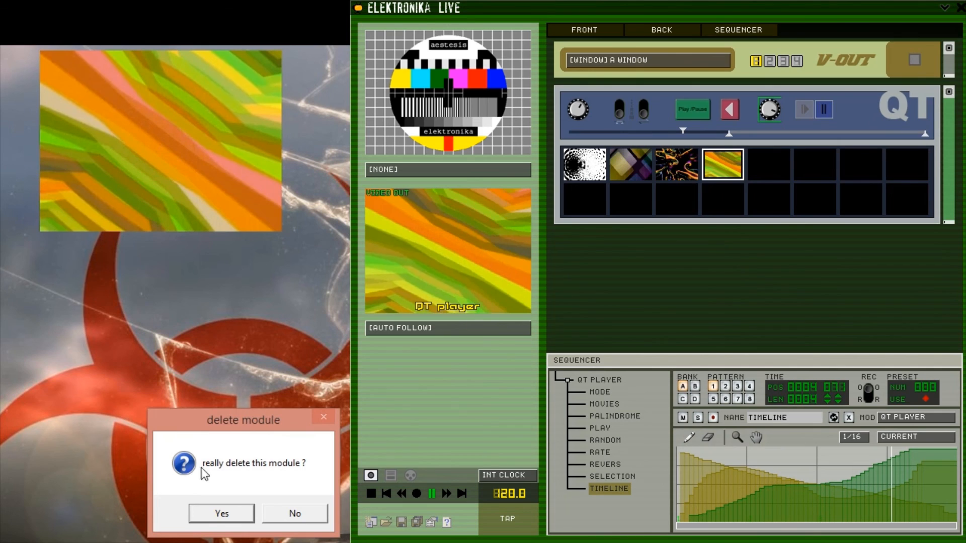
{"action": "left_click", "coordinate": [221, 513]}
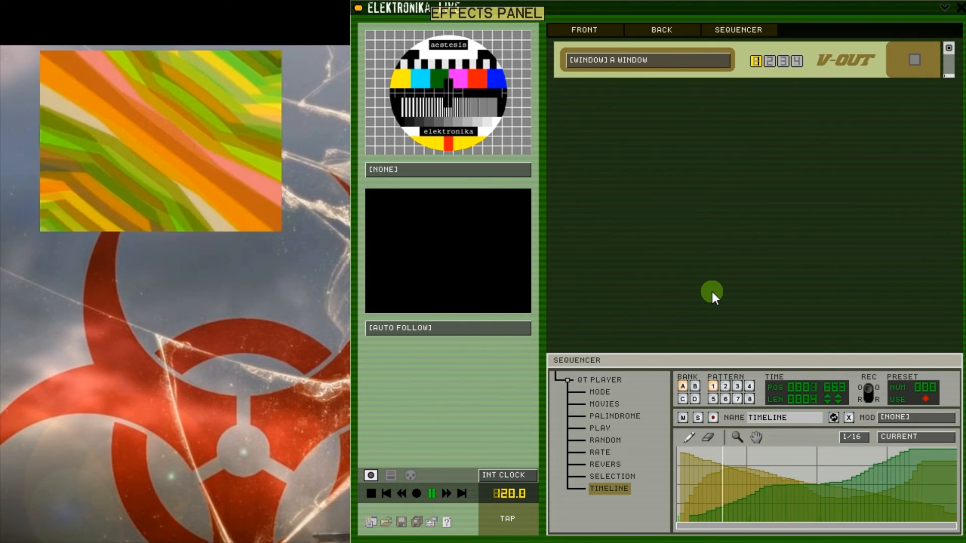
Delete the QT PLAYER track group and the QT 1 track from the sequencer
{"action": "left_click", "coordinate": [599, 380]}
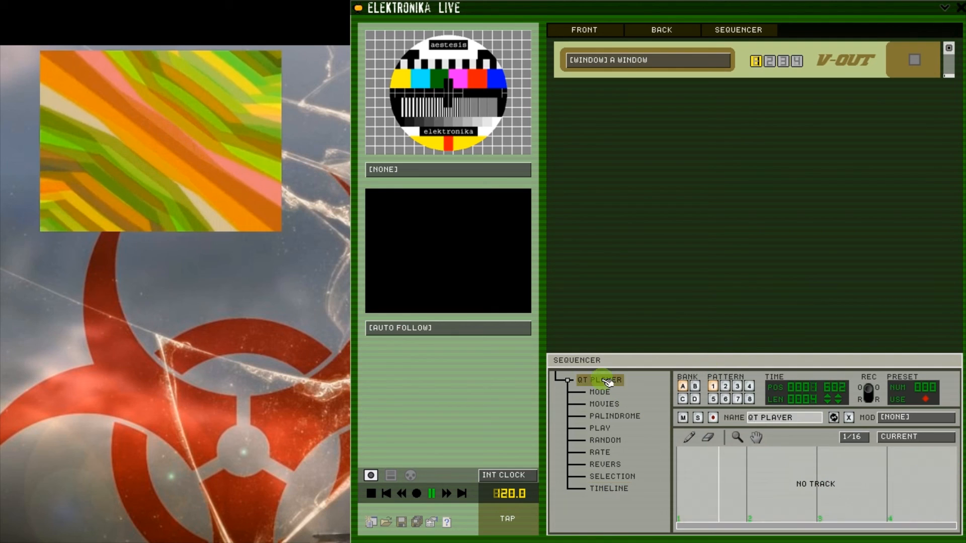
{"action": "left_click", "coordinate": [849, 417]}
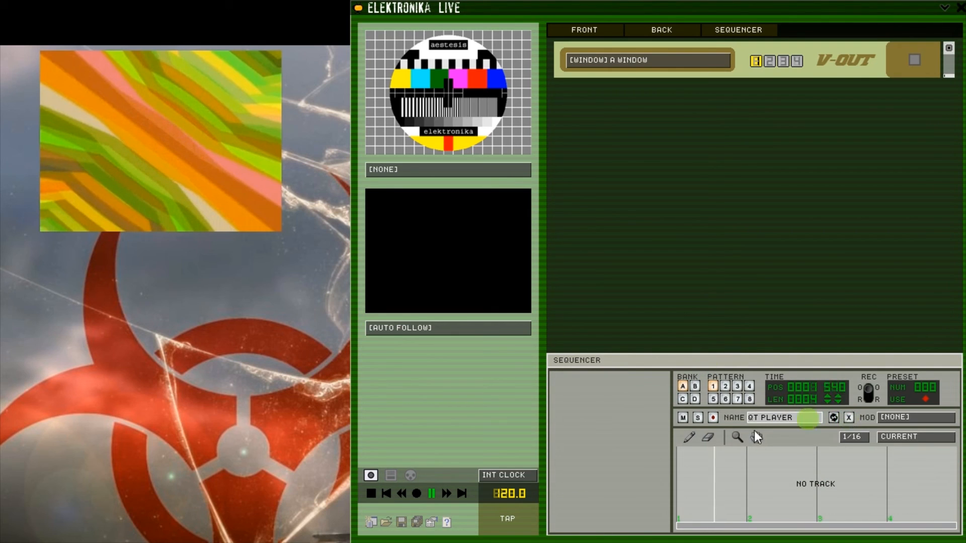
{"action": "left_click", "coordinate": [586, 389]}
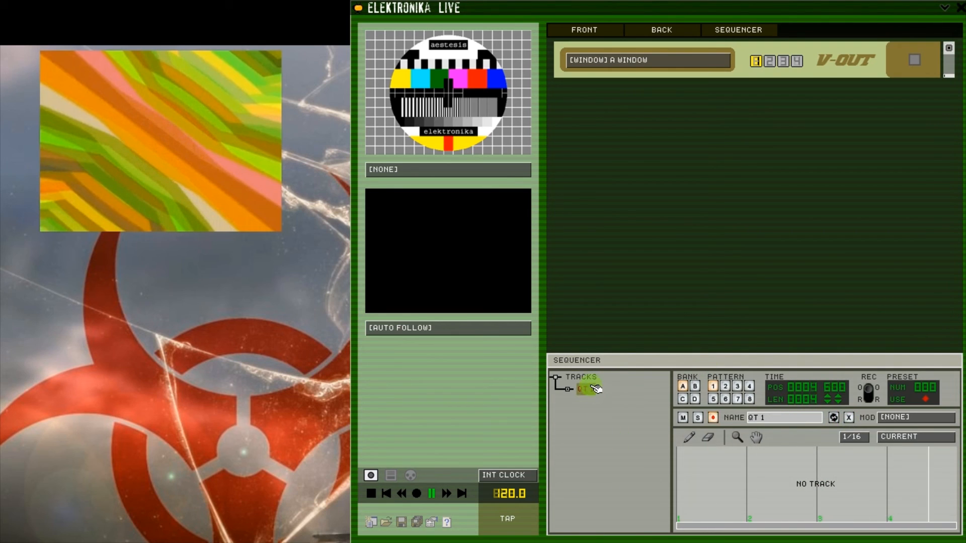
{"action": "left_click", "coordinate": [849, 418]}
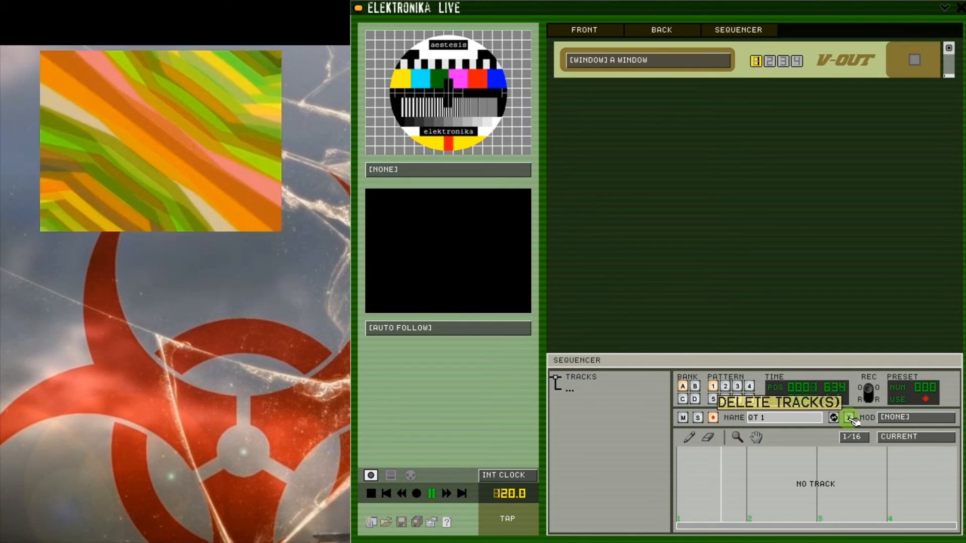